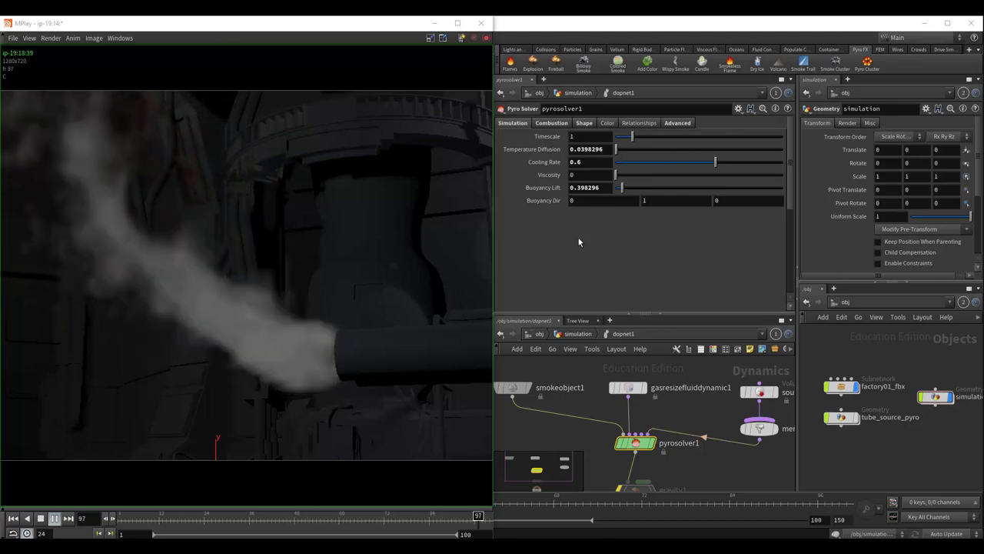
- Minimize the MPlay flipbook, narrow the 3D viewport and widen the right-hand network panels
{"action": "left_click_drag", "start_coordinate": [493, 289], "coordinate": [484, 289]}
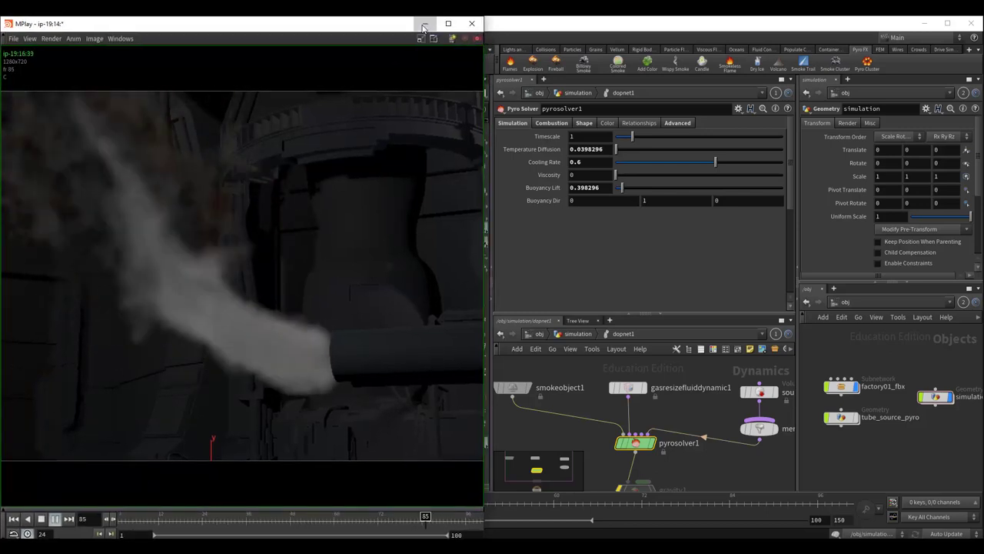
{"action": "left_click", "coordinate": [423, 27]}
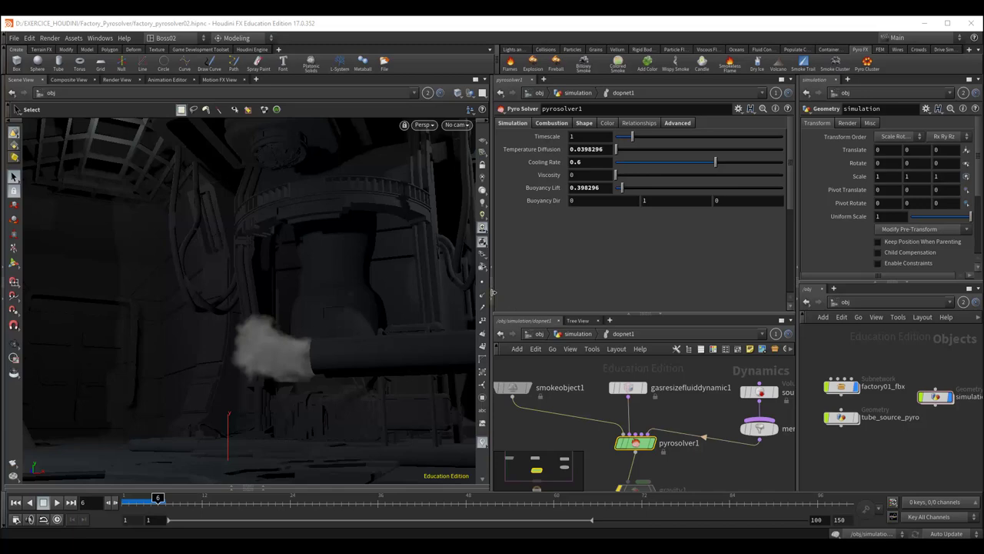
{"action": "left_click_drag", "start_coordinate": [492, 292], "coordinate": [403, 295]}
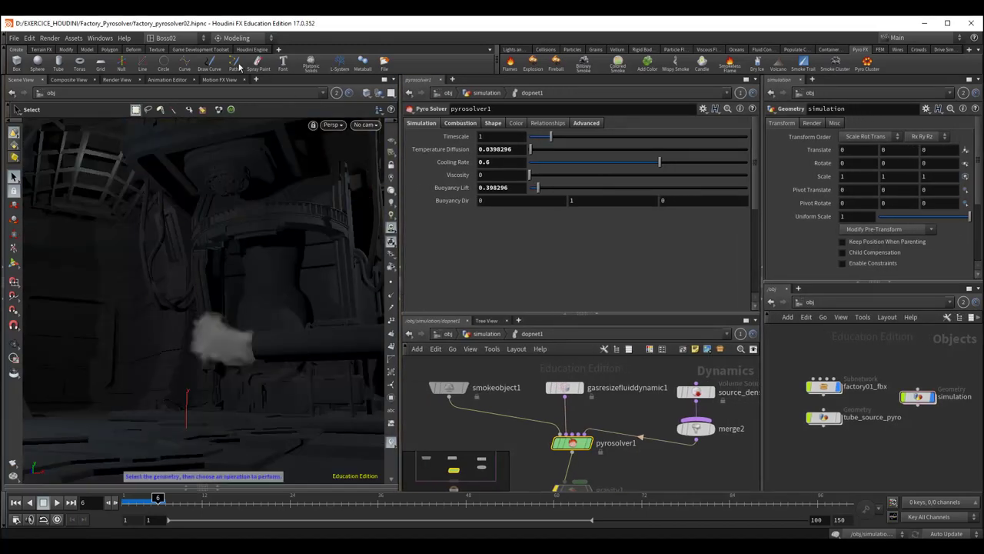
{"action": "left_click", "coordinate": [174, 40]}
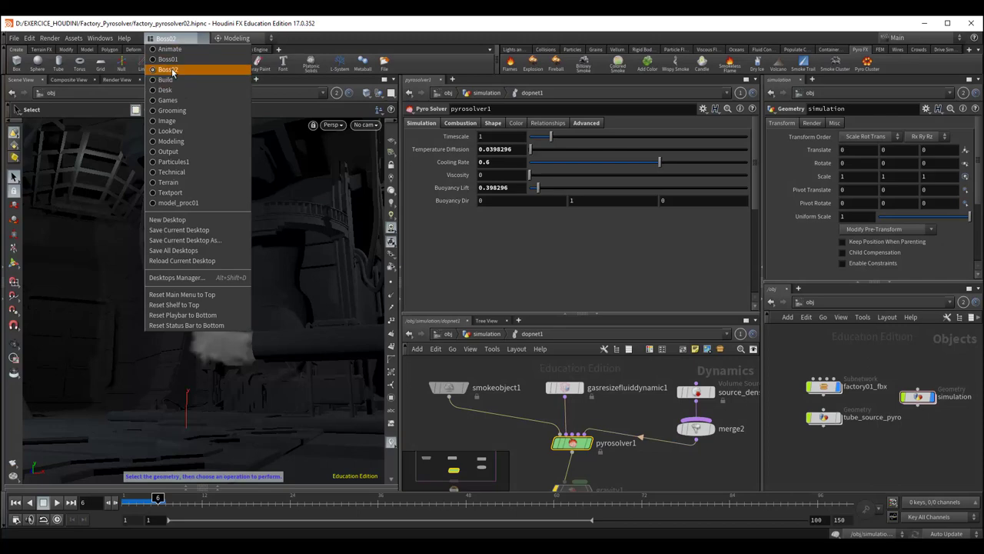
{"action": "left_click", "coordinate": [392, 29]}
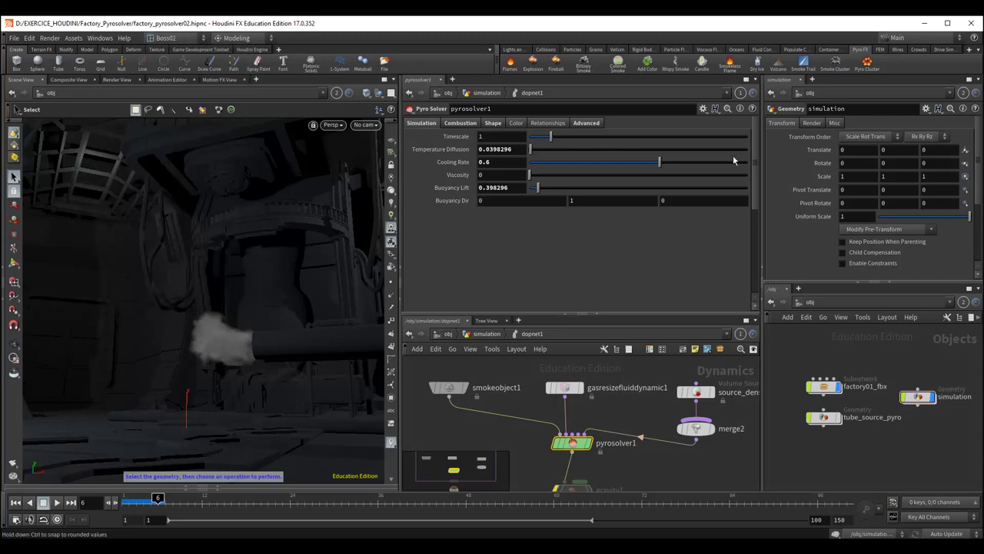
{"action": "left_click_drag", "start_coordinate": [761, 250], "coordinate": [693, 246]}
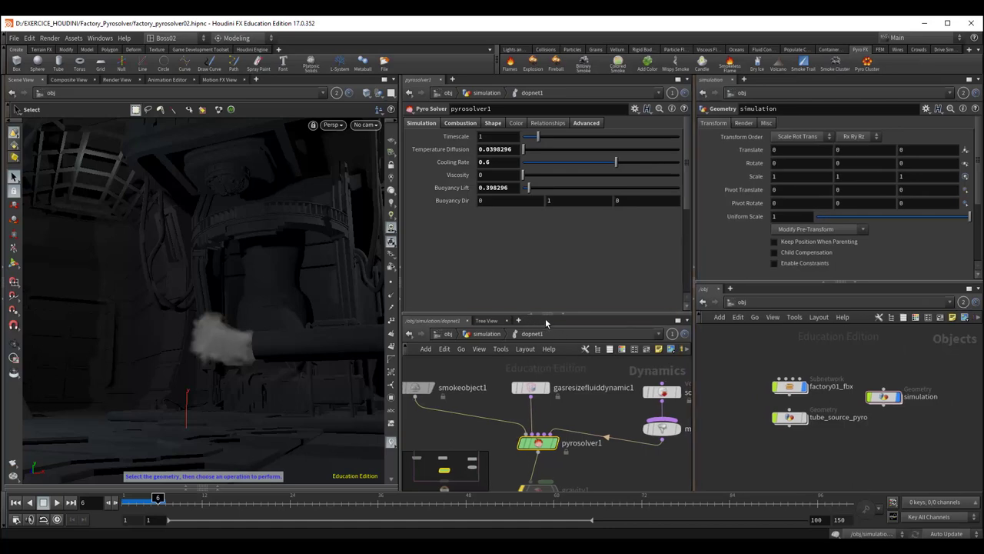
- Enlarge the network pane and go up from dopnet1 to the level showing dopimport1 and dopio1
{"action": "left_click_drag", "start_coordinate": [571, 310], "coordinate": [571, 277]}
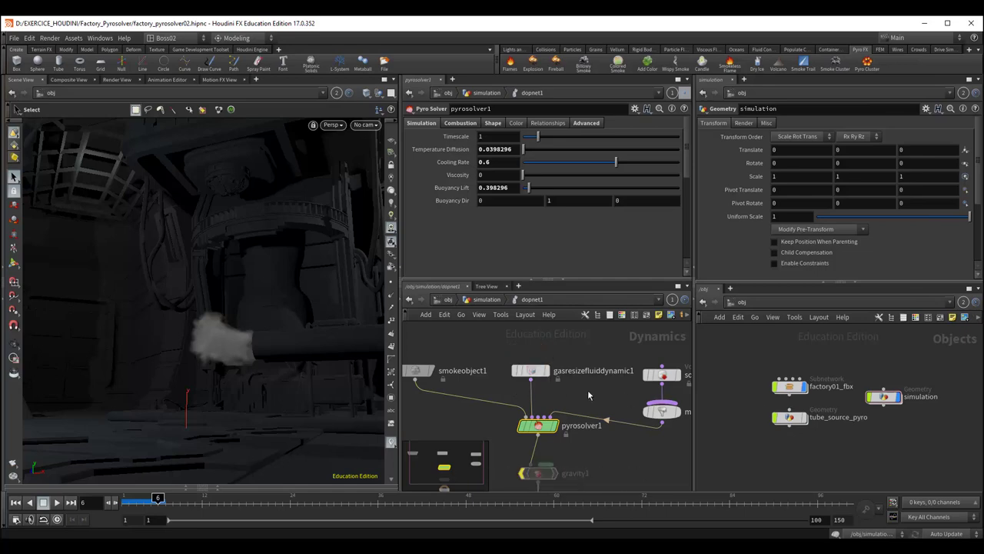
{"action": "middle_click_drag", "start_coordinate": [588, 395], "coordinate": [585, 372]}
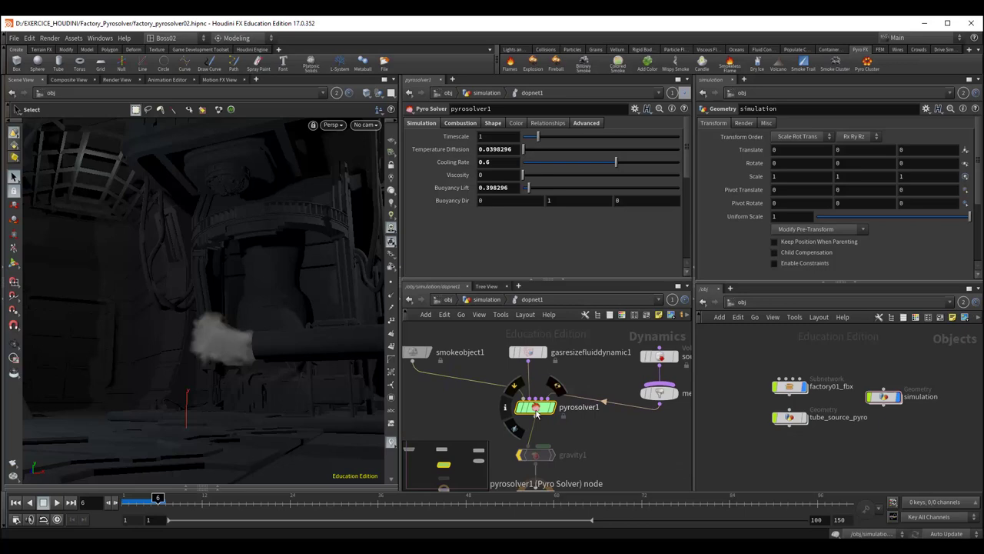
{"action": "left_click", "coordinate": [486, 300]}
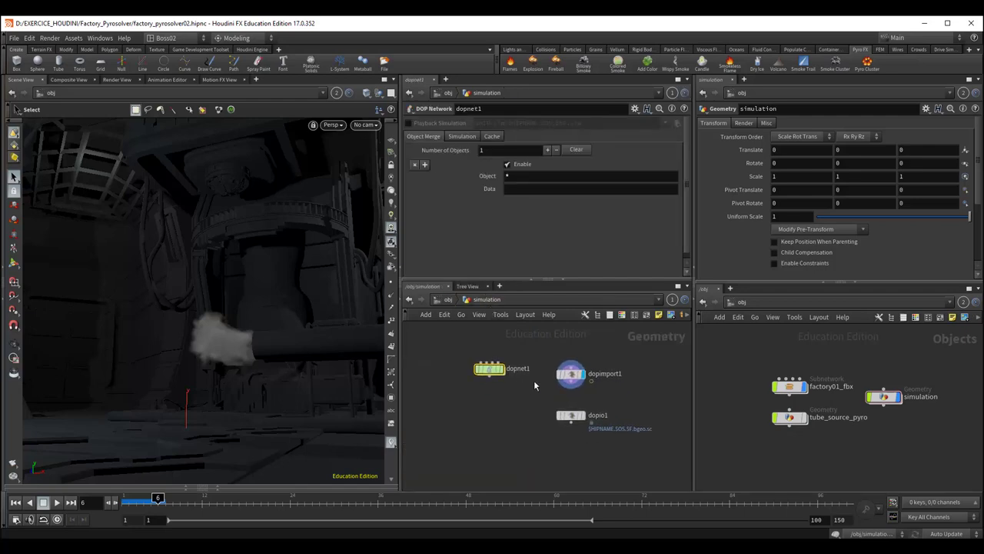
- Return to /obj and dive into the simulation object
{"action": "left_click", "coordinate": [448, 299]}
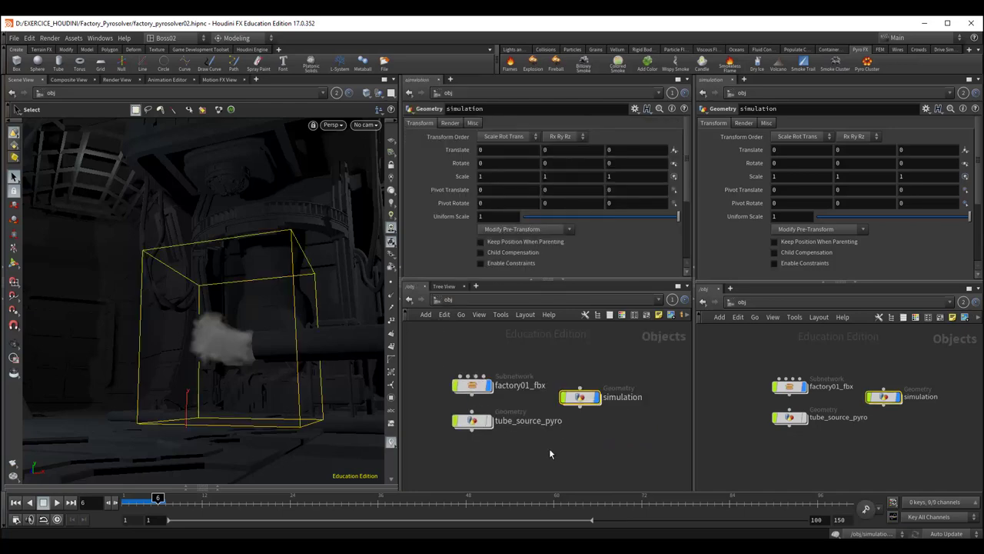
{"action": "scroll", "coordinate": [552, 445], "scroll_direction": "up", "scroll_amount": 2}
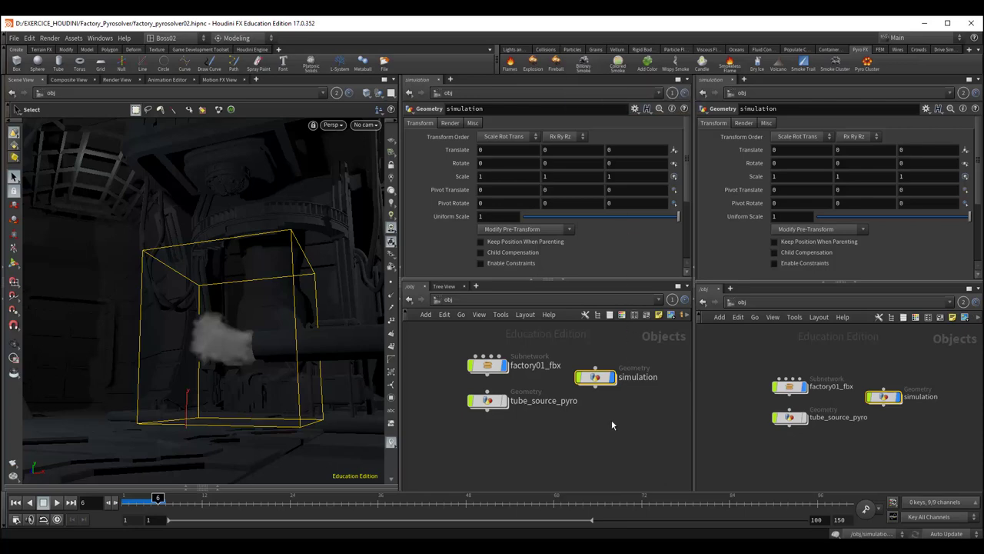
{"action": "mouse_move", "coordinate": [580, 397]}
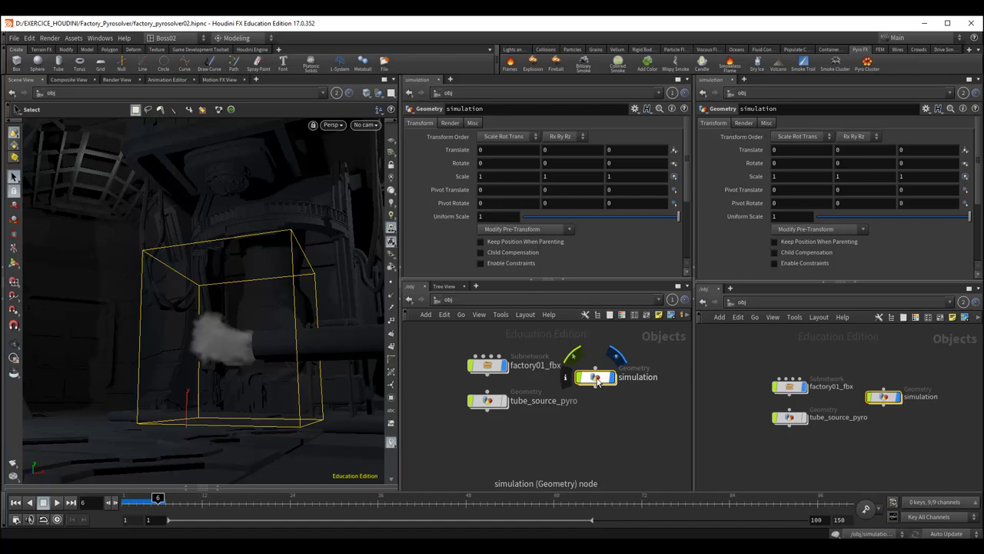
{"action": "double_click", "coordinate": [596, 377]}
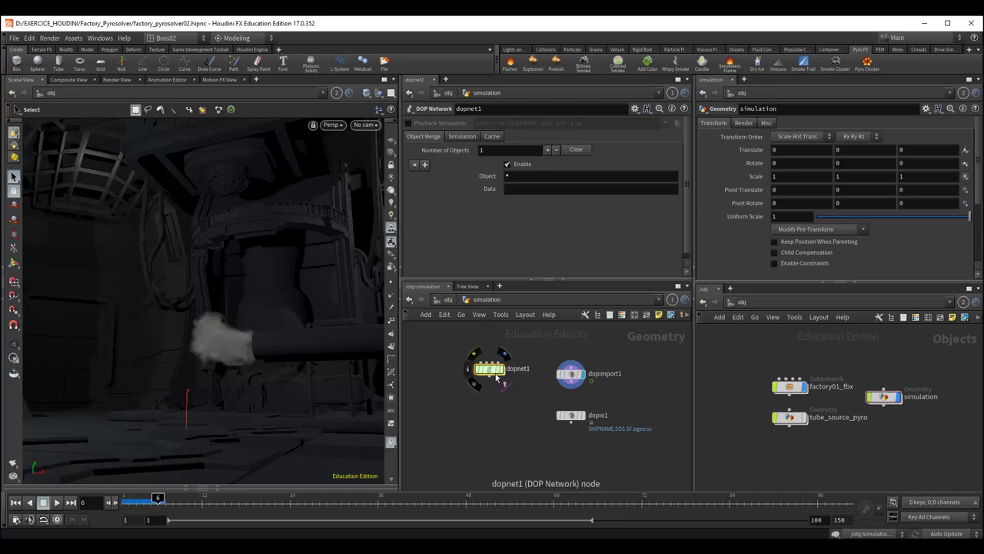
- Cancel the stray wire from dopnet1 and dive into it to reach pyrosolver1
{"action": "left_click_drag", "start_coordinate": [496, 370], "coordinate": [502, 403]}
{"action": "scroll", "coordinate": [501, 403], "scroll_direction": "up", "scroll_amount": 3}
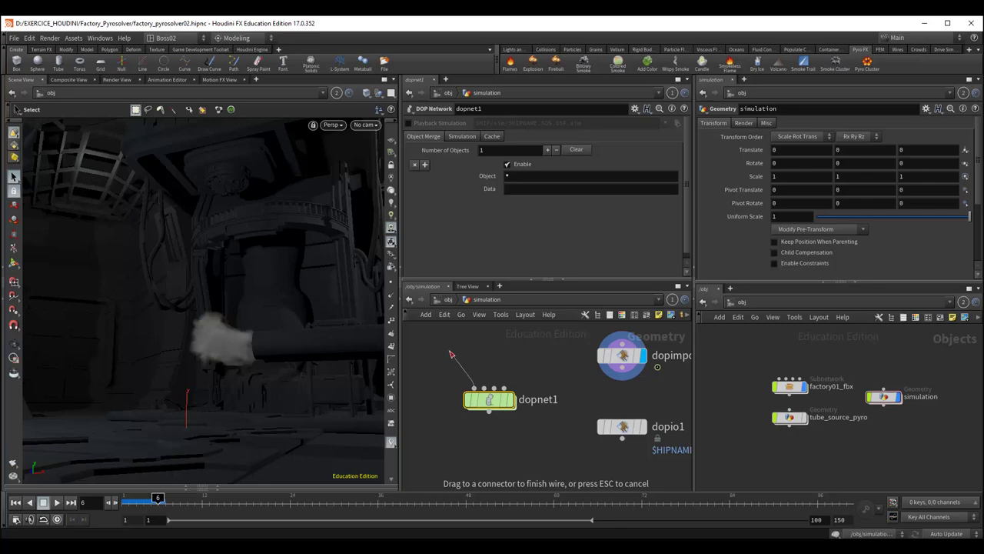
{"action": "left_click_drag", "start_coordinate": [451, 354], "coordinate": [462, 367]}
{"action": "left_click", "coordinate": [490, 401]}
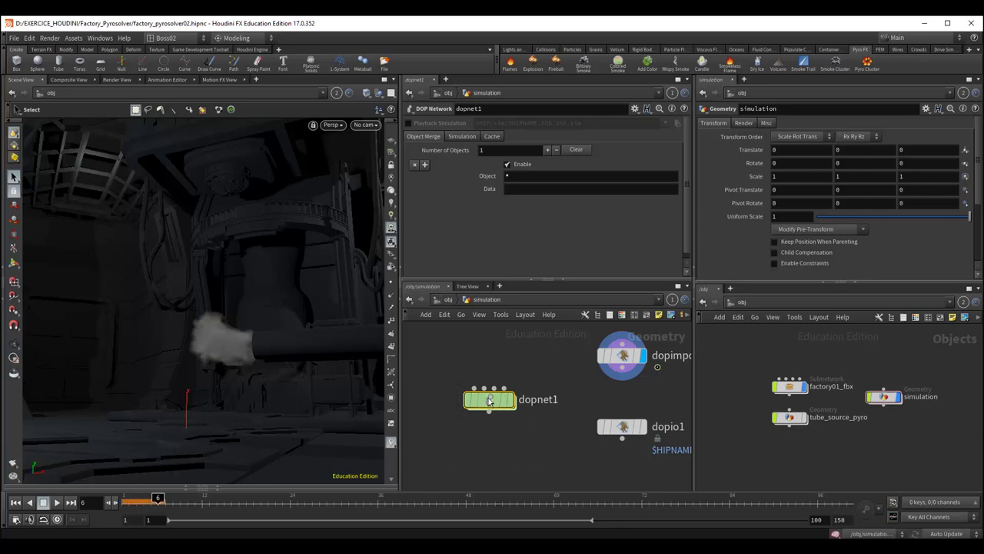
{"action": "double_click", "coordinate": [490, 400]}
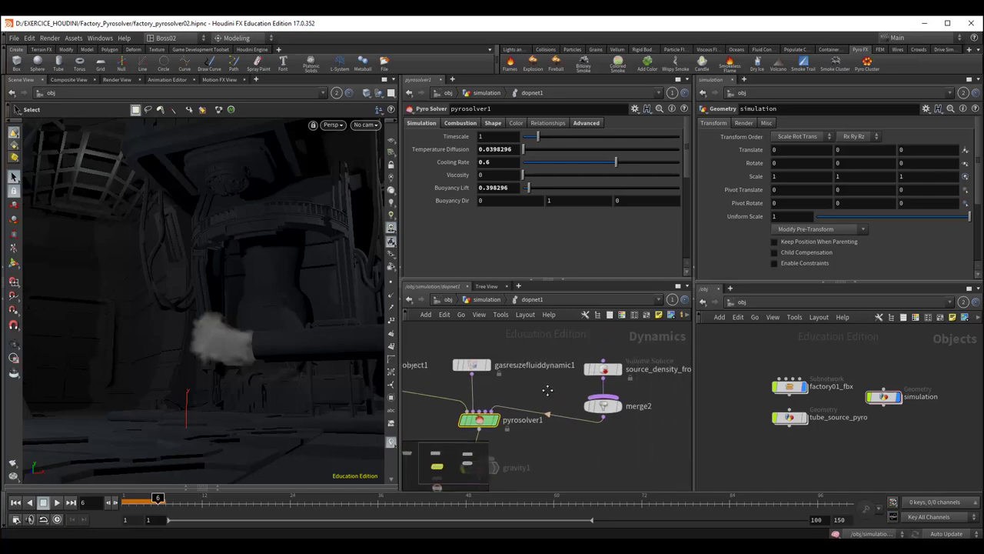
- Show source_density_from_geo1's settings, keeping Input on SOP from tube_source_pyro/output_source_density_temp
{"action": "double_click", "coordinate": [599, 371]}
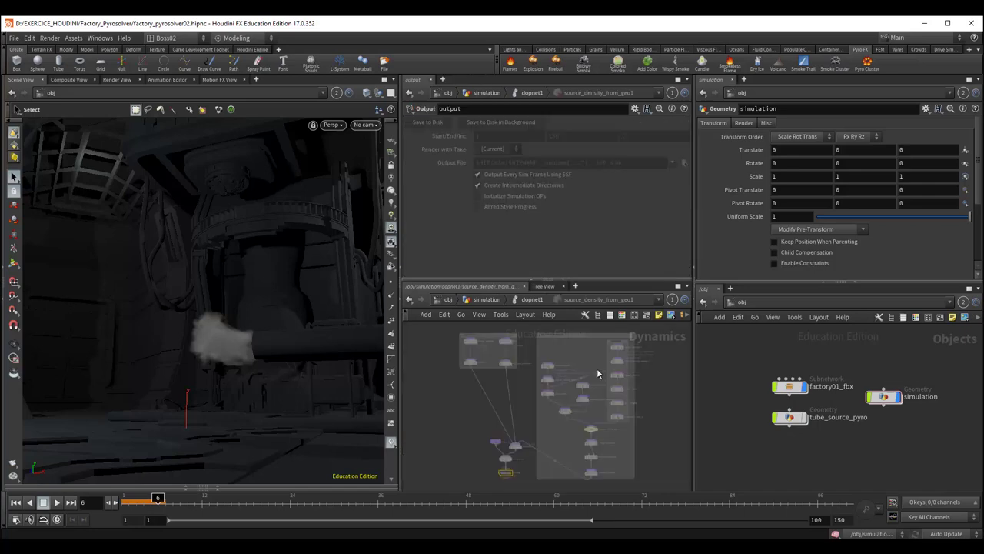
{"action": "left_click", "coordinate": [529, 300]}
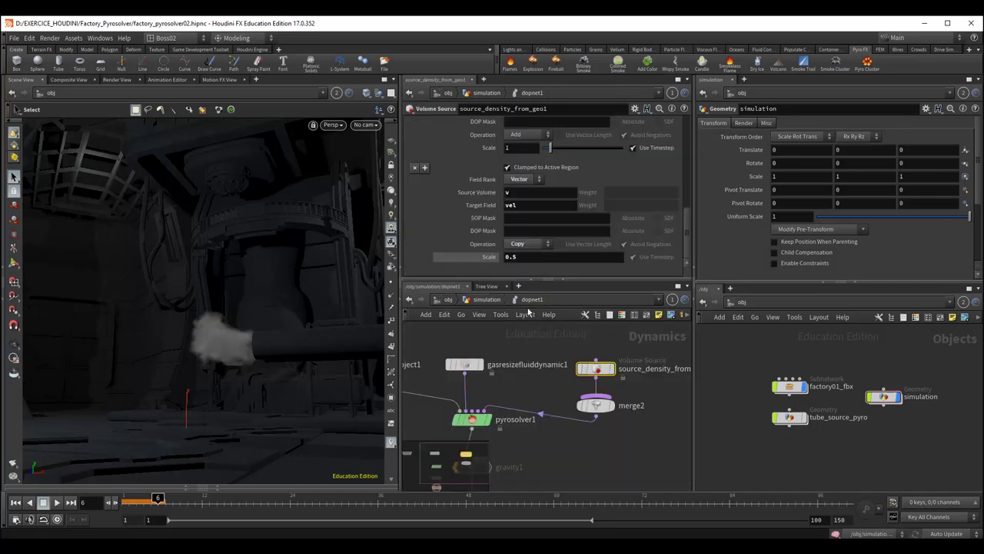
{"action": "scroll", "coordinate": [537, 148], "scroll_direction": "up", "scroll_amount": 2}
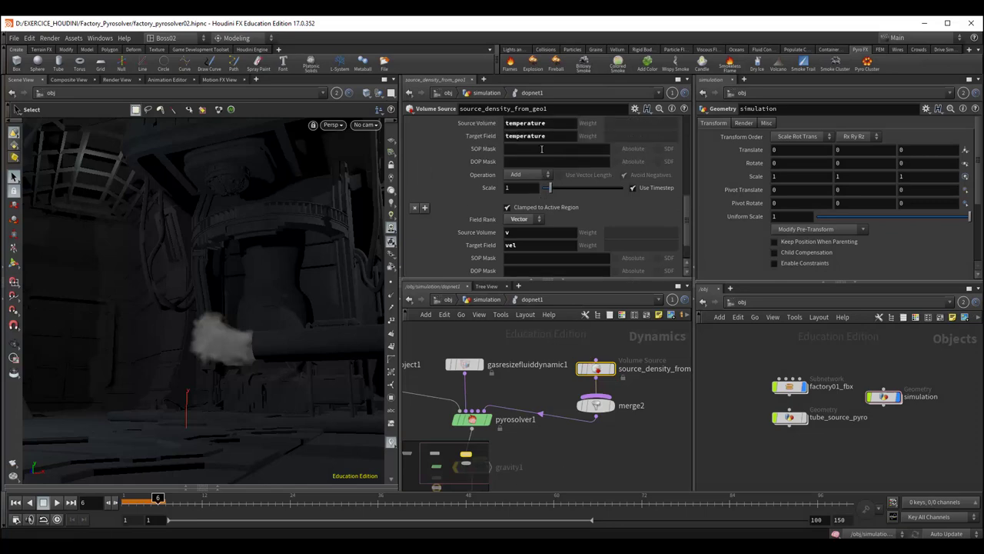
{"action": "scroll", "coordinate": [542, 151], "scroll_direction": "up", "scroll_amount": 2}
{"action": "scroll", "coordinate": [542, 162], "scroll_direction": "up", "scroll_amount": 2}
{"action": "scroll", "coordinate": [542, 162], "scroll_direction": "up", "scroll_amount": 2}
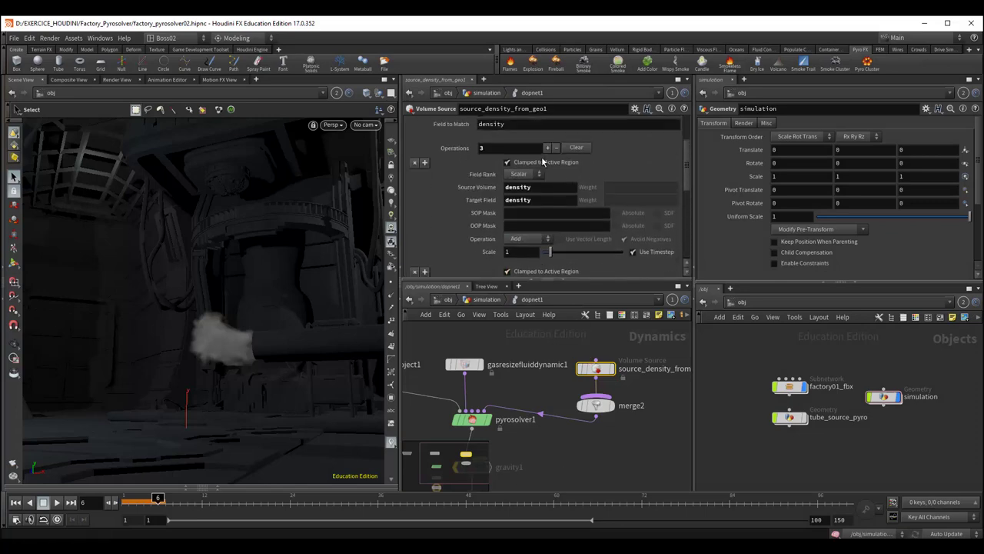
{"action": "scroll", "coordinate": [542, 161], "scroll_direction": "up", "scroll_amount": 3}
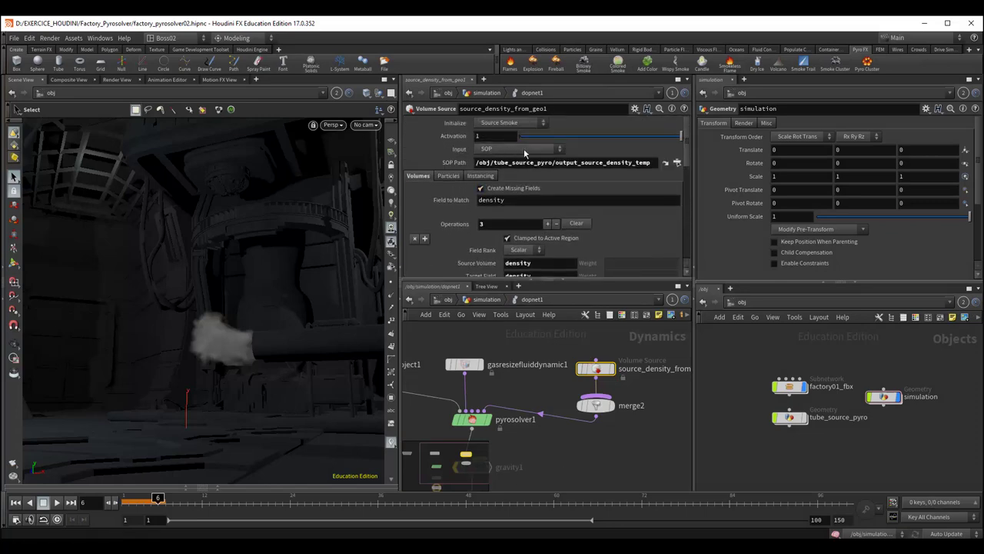
{"action": "left_click", "coordinate": [524, 150]}
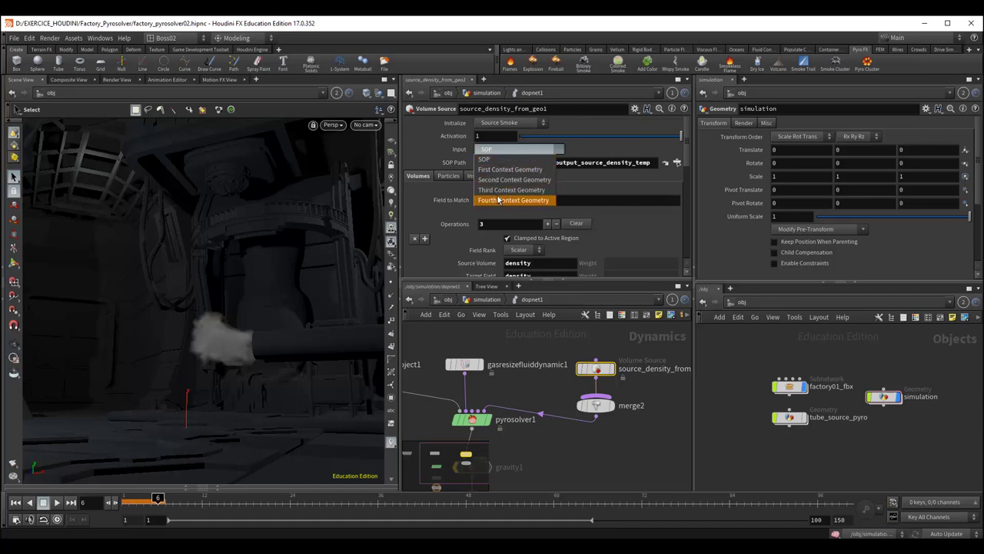
{"action": "left_click", "coordinate": [435, 151]}
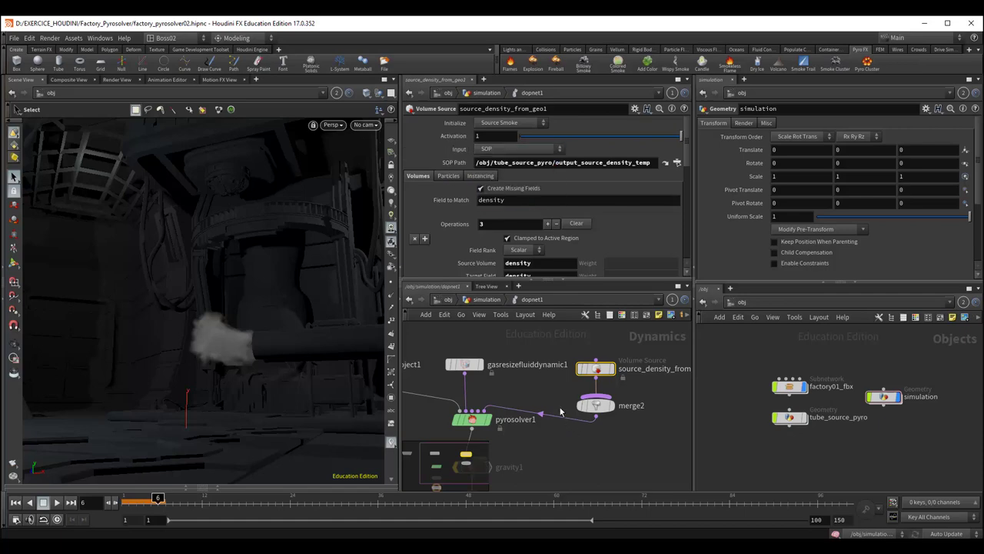
{"action": "middle_click_drag", "start_coordinate": [552, 392], "coordinate": [608, 387]}
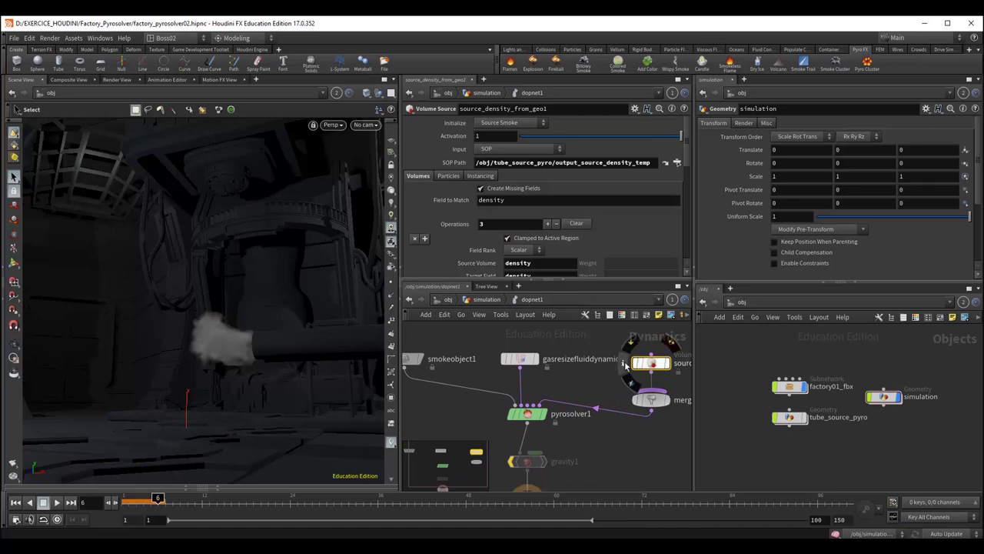
{"action": "left_click", "coordinate": [487, 301]}
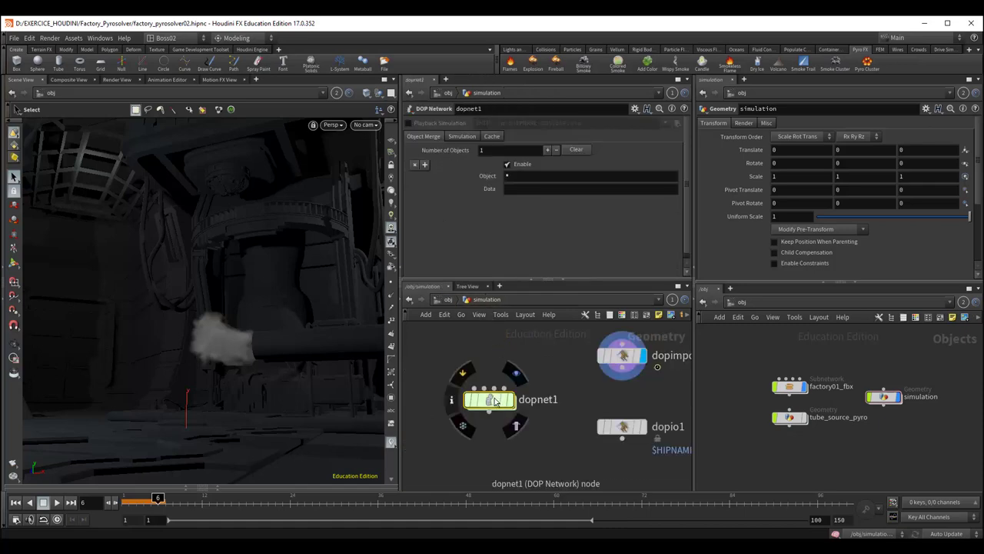
{"action": "left_click_drag", "start_coordinate": [500, 402], "coordinate": [483, 369]}
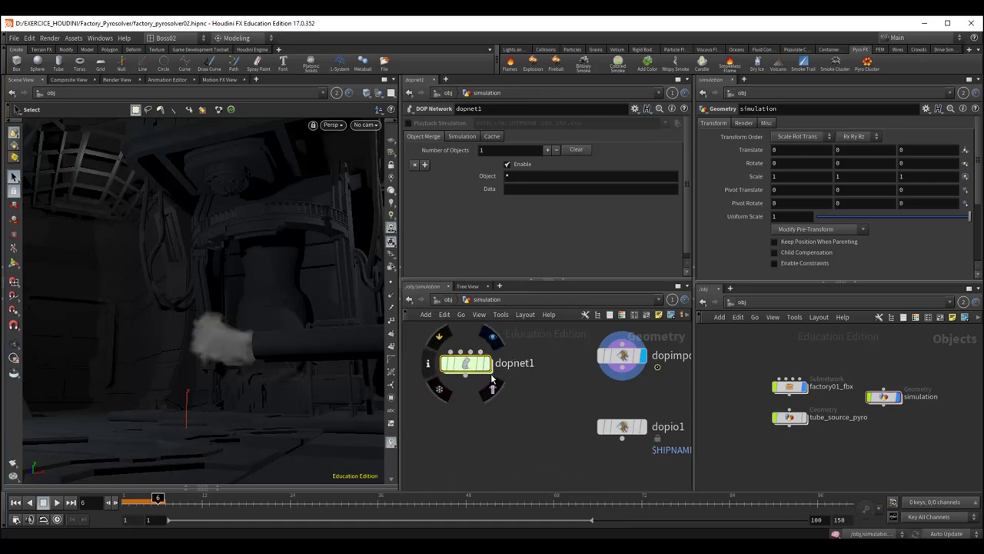
{"action": "mouse_move", "coordinate": [553, 397]}
{"action": "middle_mouse_down"}
{"action": "mouse_move", "coordinate": [505, 414]}
{"action": "mouse_move", "coordinate": [522, 404]}
{"action": "middle_mouse_up"}
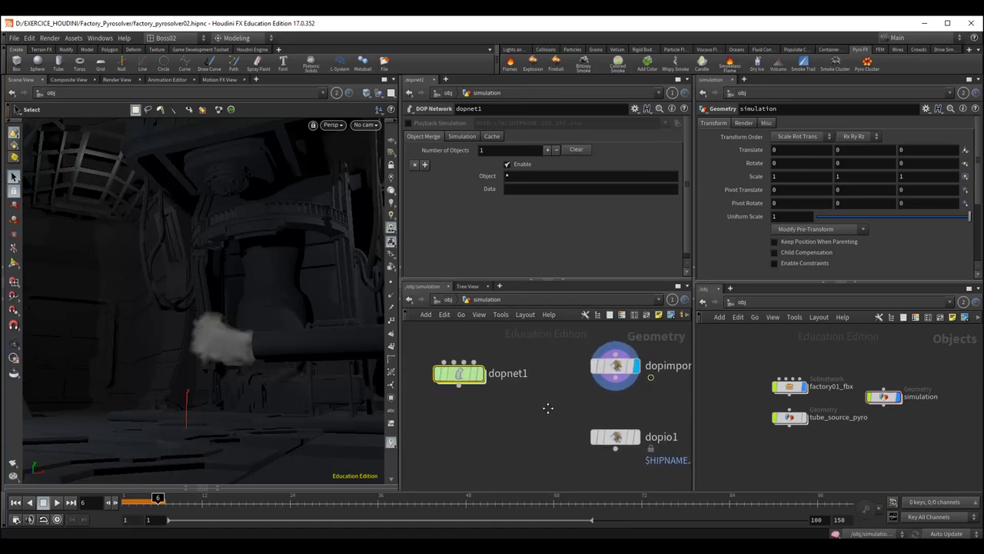
{"action": "mouse_move", "coordinate": [578, 361]}
{"action": "left_mouse_down"}
{"action": "mouse_move", "coordinate": [583, 374]}
{"action": "mouse_move", "coordinate": [582, 365]}
{"action": "left_mouse_up"}
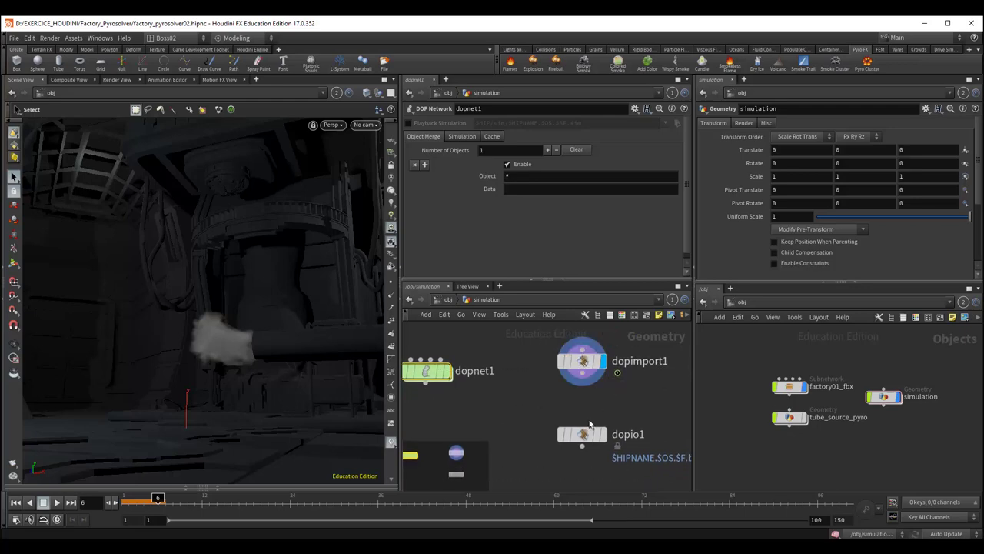
{"action": "mouse_move", "coordinate": [494, 421]}
{"action": "middle_mouse_down"}
{"action": "mouse_move", "coordinate": [553, 417]}
{"action": "mouse_move", "coordinate": [547, 429]}
{"action": "middle_mouse_up"}
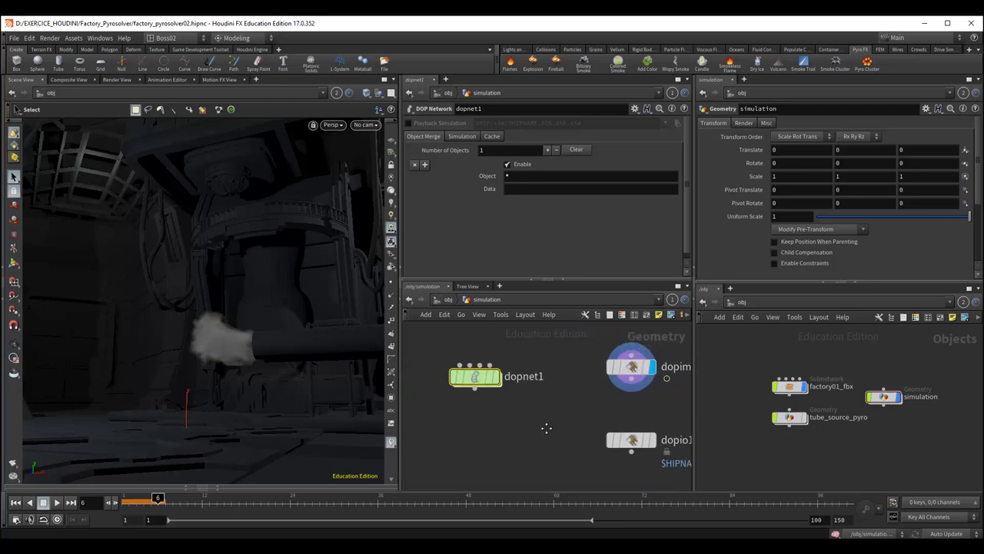
{"action": "double_click", "coordinate": [476, 376]}
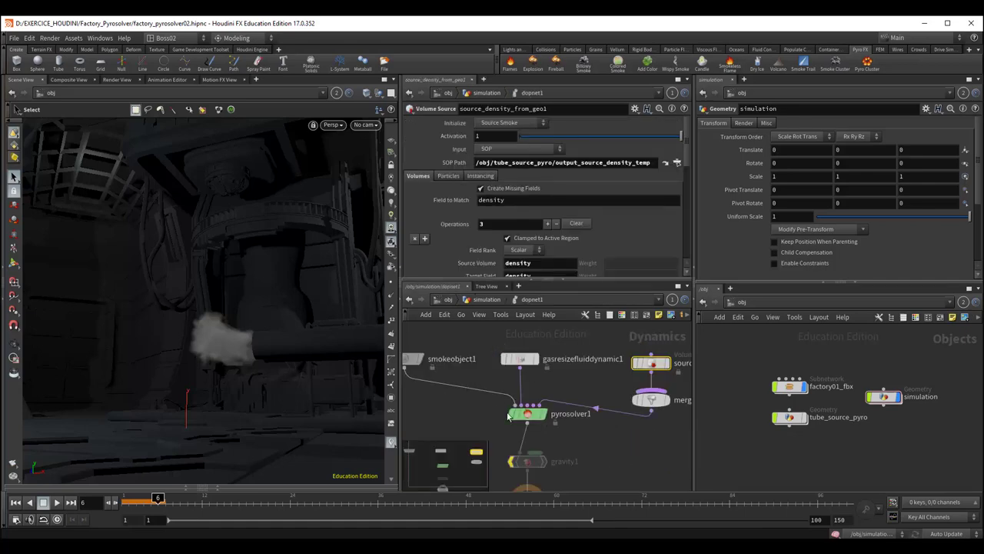
{"action": "middle_click_drag", "start_coordinate": [585, 428], "coordinate": [594, 422]}
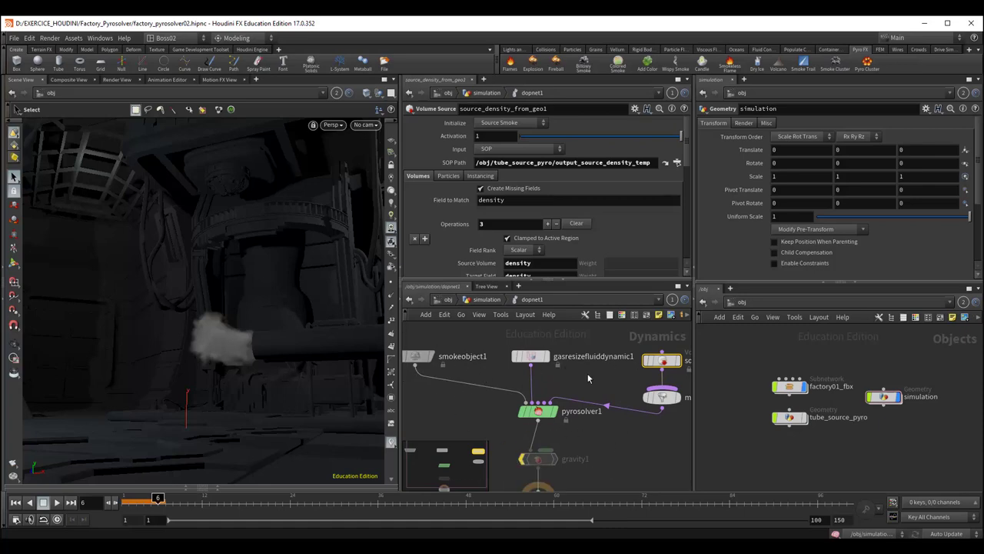
{"action": "middle_click_drag", "start_coordinate": [606, 376], "coordinate": [512, 378]}
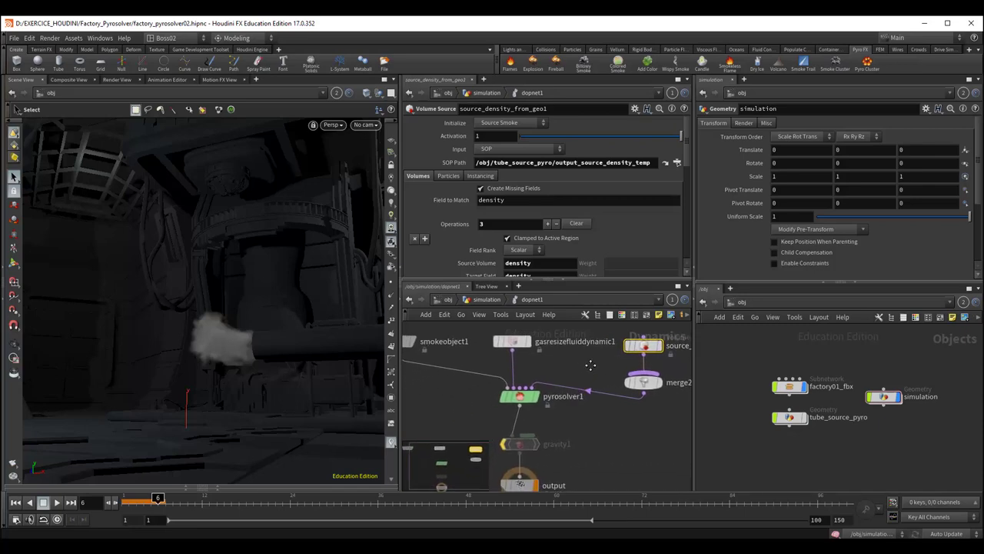
{"action": "middle_click_drag", "start_coordinate": [473, 421], "coordinate": [529, 389]}
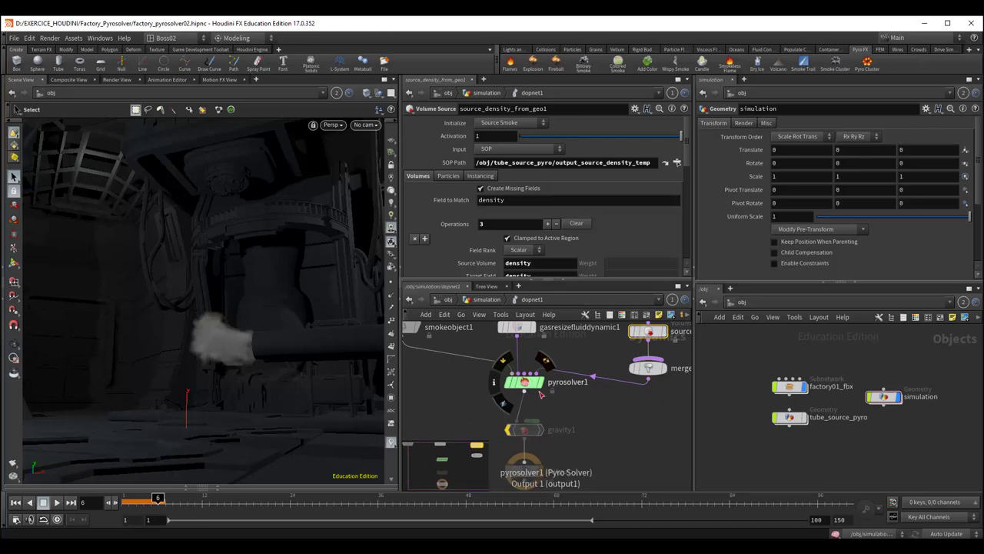
{"action": "scroll", "coordinate": [538, 400], "scroll_direction": "up", "scroll_amount": 1}
{"action": "scroll", "coordinate": [545, 413], "scroll_direction": "up", "scroll_amount": 1}
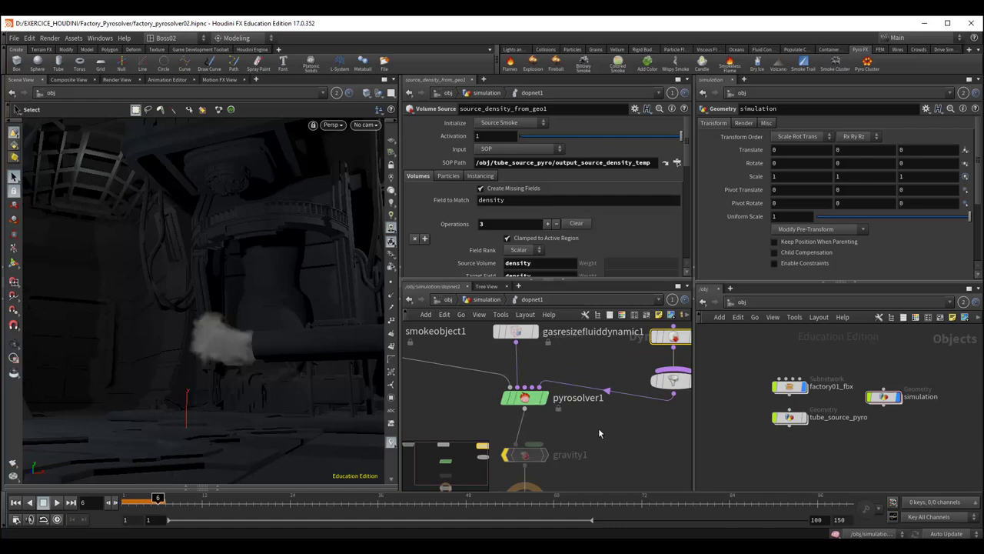
{"action": "mouse_move", "coordinate": [602, 434]}
{"action": "middle_mouse_down"}
{"action": "mouse_move", "coordinate": [628, 410]}
{"action": "mouse_move", "coordinate": [627, 355]}
{"action": "middle_mouse_up"}
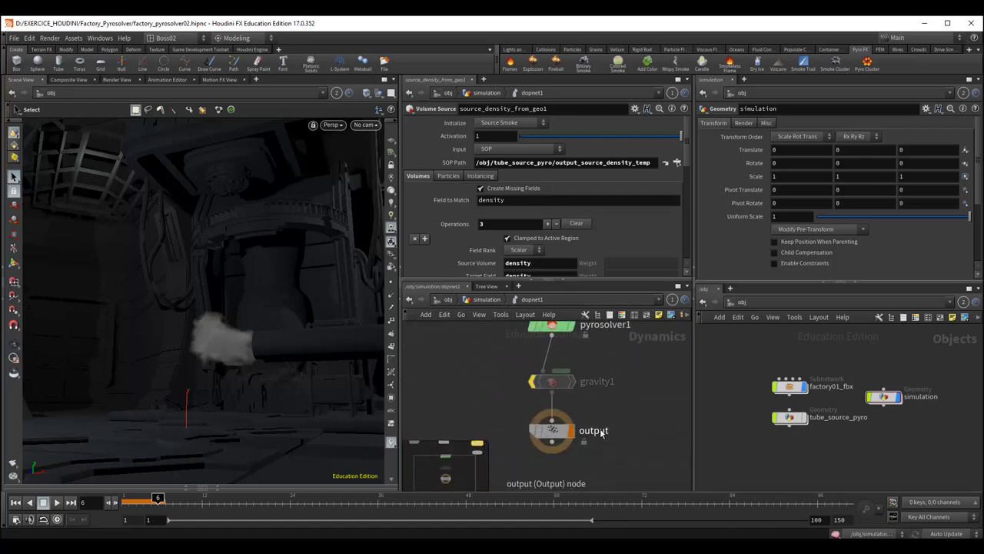
{"action": "mouse_move", "coordinate": [552, 431]}
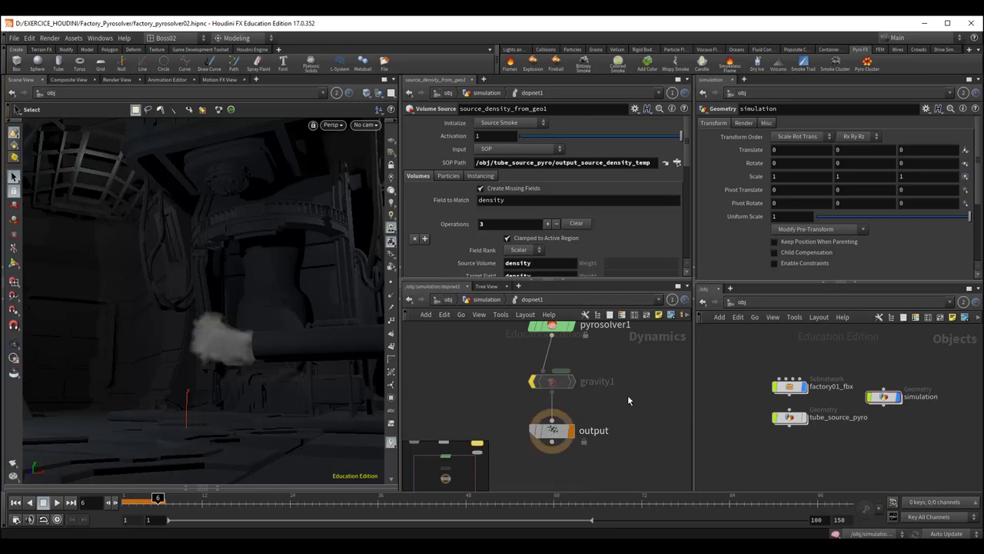
{"action": "mouse_move", "coordinate": [629, 399]}
{"action": "middle_mouse_down"}
{"action": "mouse_move", "coordinate": [626, 481]}
{"action": "mouse_move", "coordinate": [612, 424]}
{"action": "middle_mouse_up"}
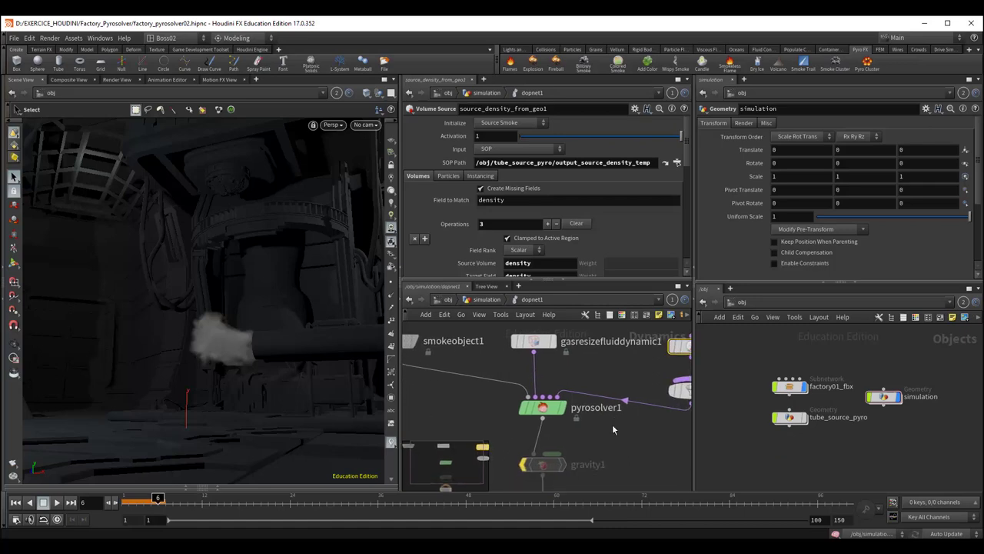
{"action": "mouse_move", "coordinate": [494, 421]}
{"action": "middle_mouse_down"}
{"action": "mouse_move", "coordinate": [523, 431]}
{"action": "mouse_move", "coordinate": [526, 422]}
{"action": "middle_mouse_up"}
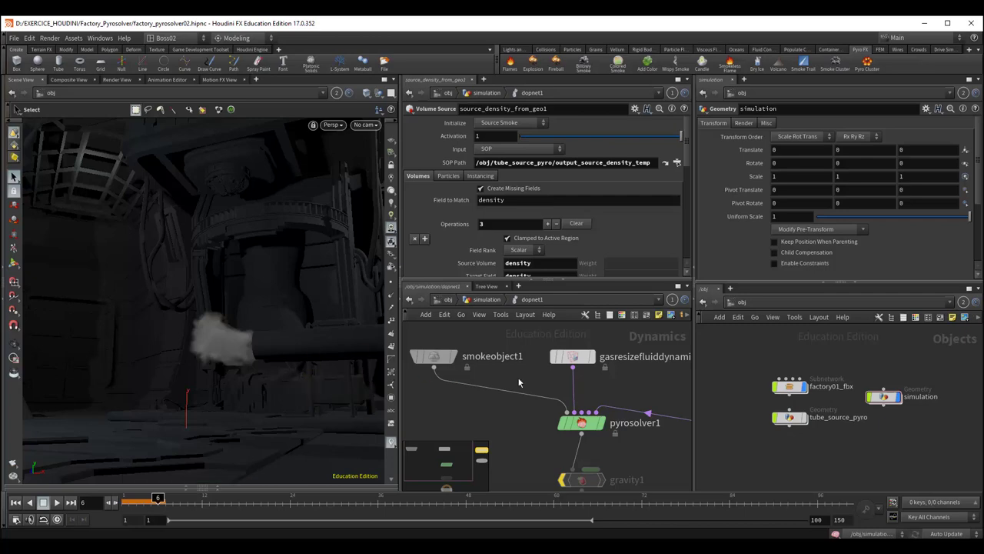
{"action": "mouse_move", "coordinate": [636, 395]}
{"action": "middle_mouse_down"}
{"action": "mouse_move", "coordinate": [586, 404]}
{"action": "mouse_move", "coordinate": [478, 397]}
{"action": "middle_mouse_up"}
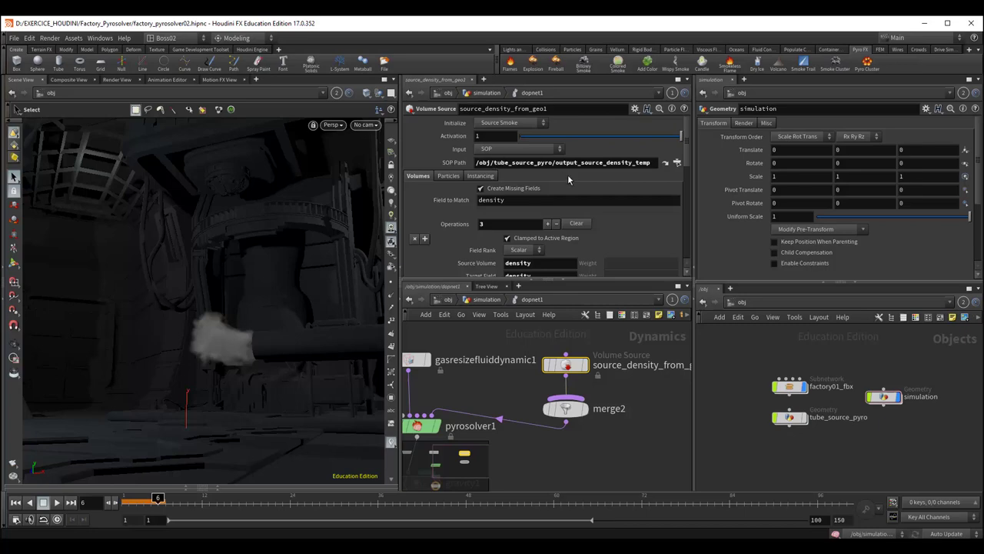
- Dive into tube_source_pyro and pan through its SOP chain from tube1 to output_source_density_temp
{"action": "double_click", "coordinate": [791, 419]}
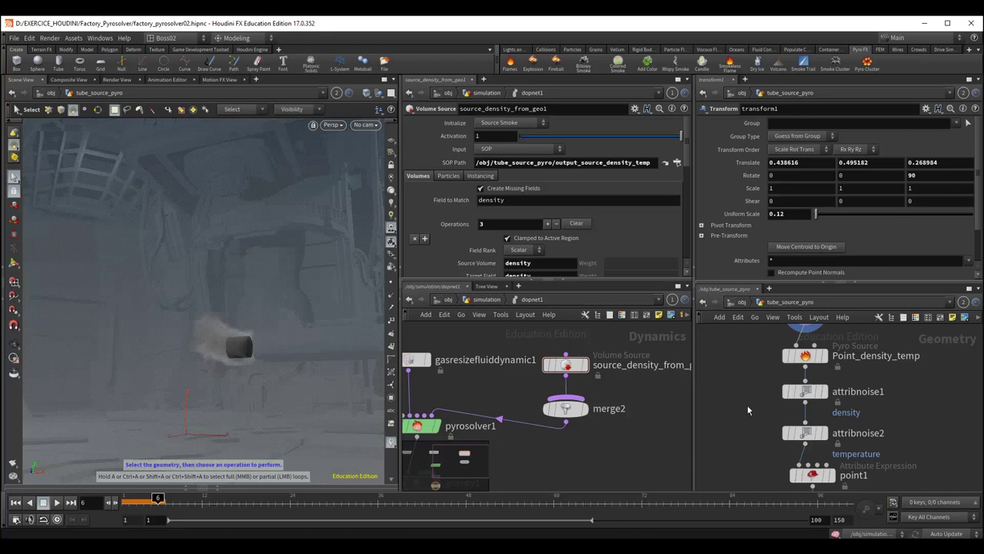
{"action": "middle_click_drag", "start_coordinate": [748, 410], "coordinate": [744, 335]}
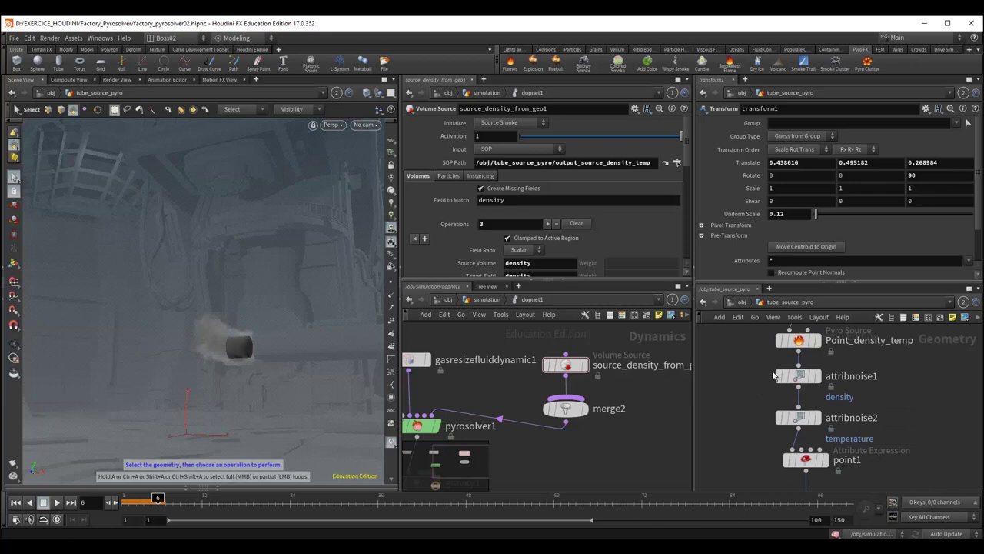
{"action": "middle_click_drag", "start_coordinate": [937, 436], "coordinate": [927, 357]}
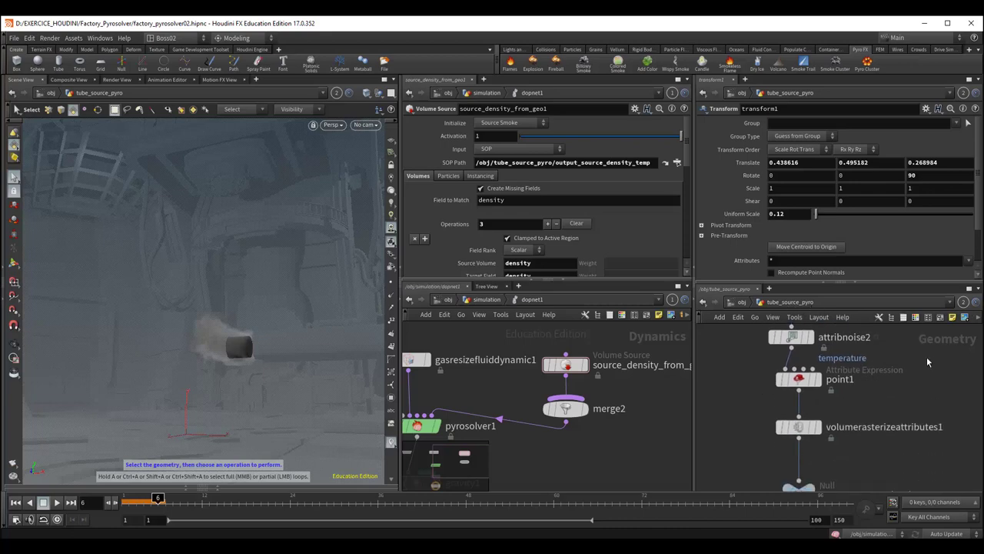
{"action": "middle_click_drag", "start_coordinate": [850, 492], "coordinate": [839, 414]}
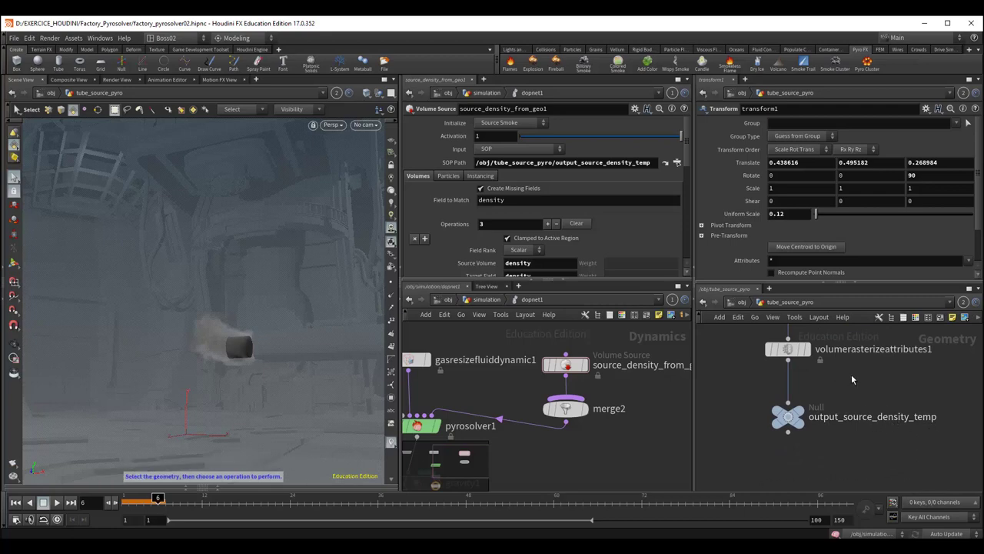
{"action": "mouse_move", "coordinate": [851, 374]}
{"action": "middle_mouse_down"}
{"action": "mouse_move", "coordinate": [868, 381]}
{"action": "mouse_move", "coordinate": [865, 390]}
{"action": "middle_mouse_up"}
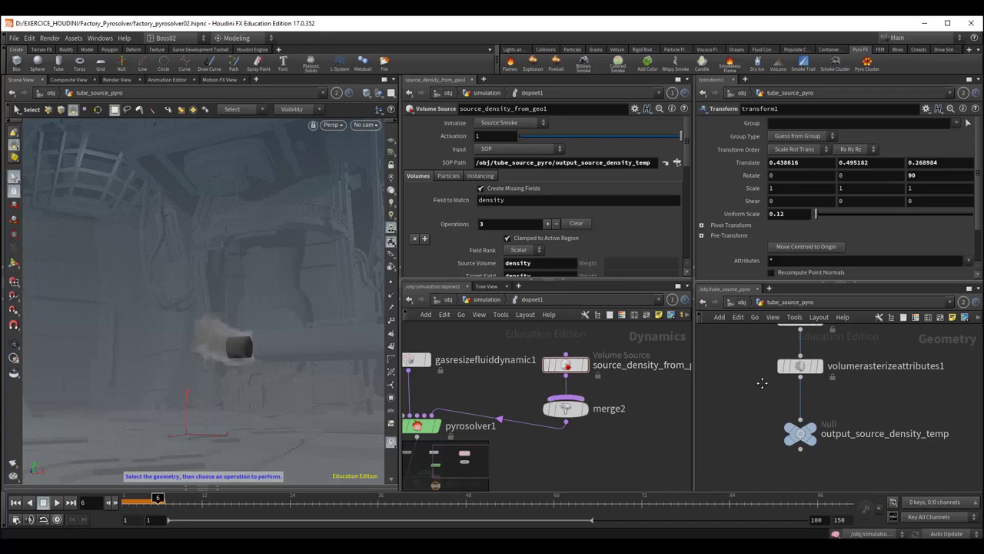
{"action": "middle_click_drag", "start_coordinate": [762, 382], "coordinate": [746, 485]}
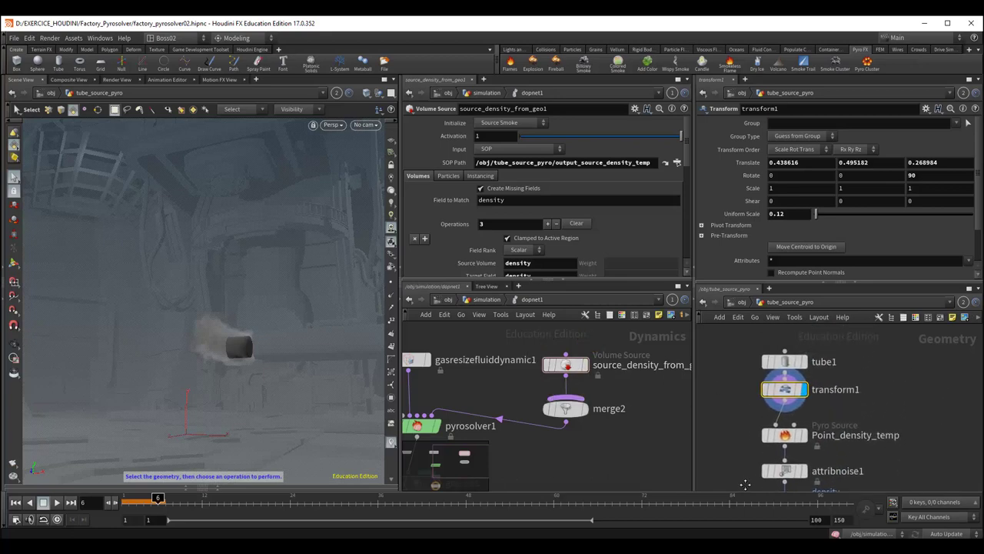
{"action": "left_click_drag", "start_coordinate": [785, 361], "coordinate": [787, 353]}
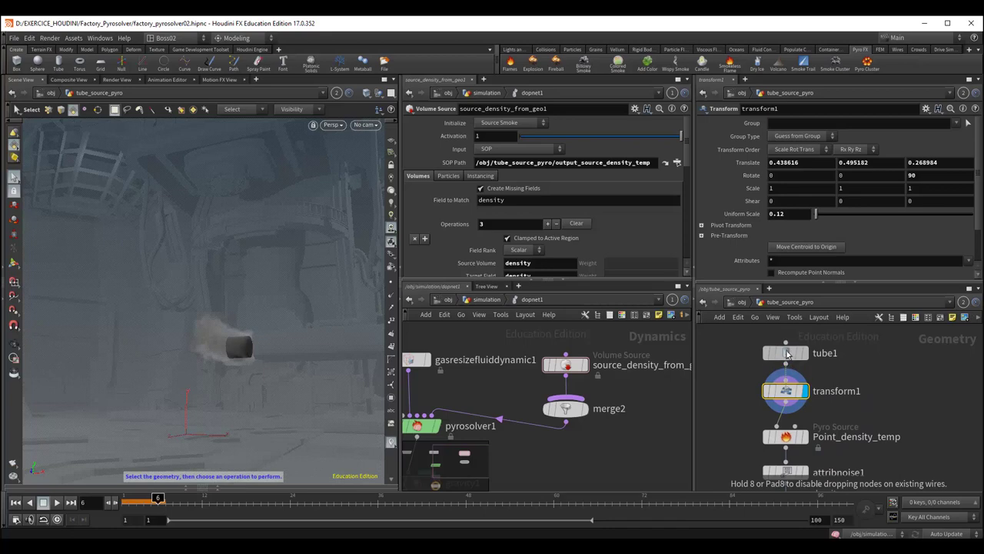
{"action": "scroll", "coordinate": [906, 436], "scroll_direction": "down", "scroll_amount": 5}
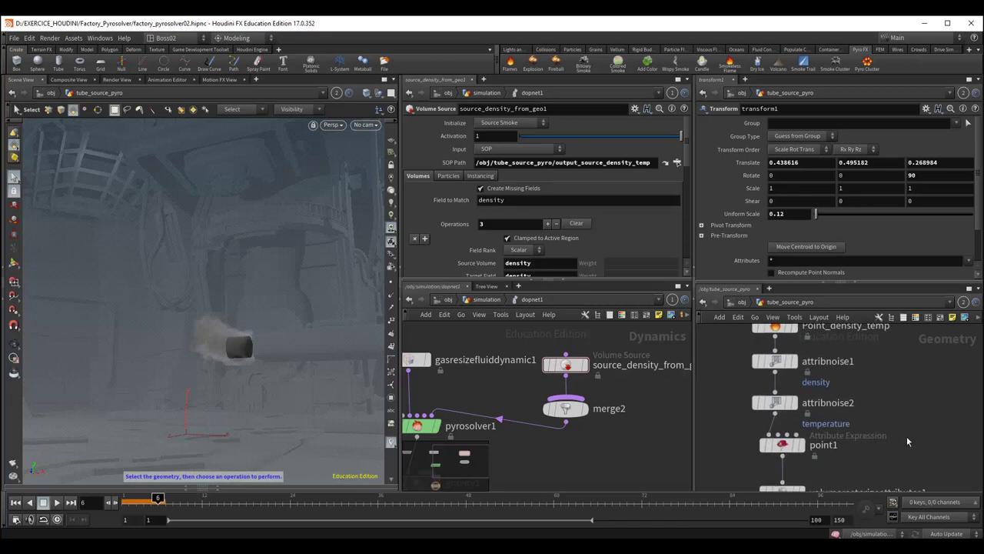
{"action": "scroll", "coordinate": [907, 436], "scroll_direction": "down", "scroll_amount": 3}
{"action": "scroll", "coordinate": [907, 450], "scroll_direction": "up", "scroll_amount": 3}
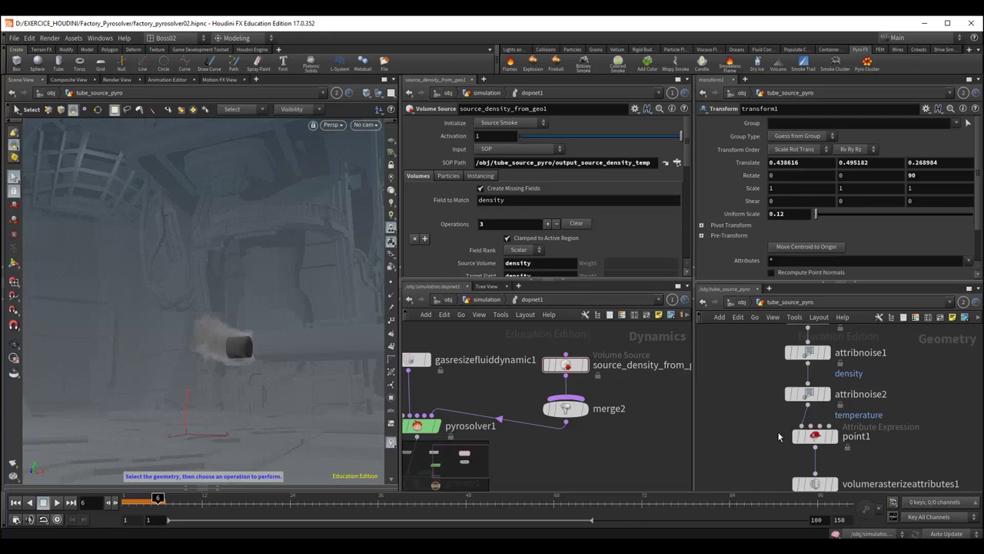
{"action": "scroll", "coordinate": [773, 446], "scroll_direction": "up", "scroll_amount": 3}
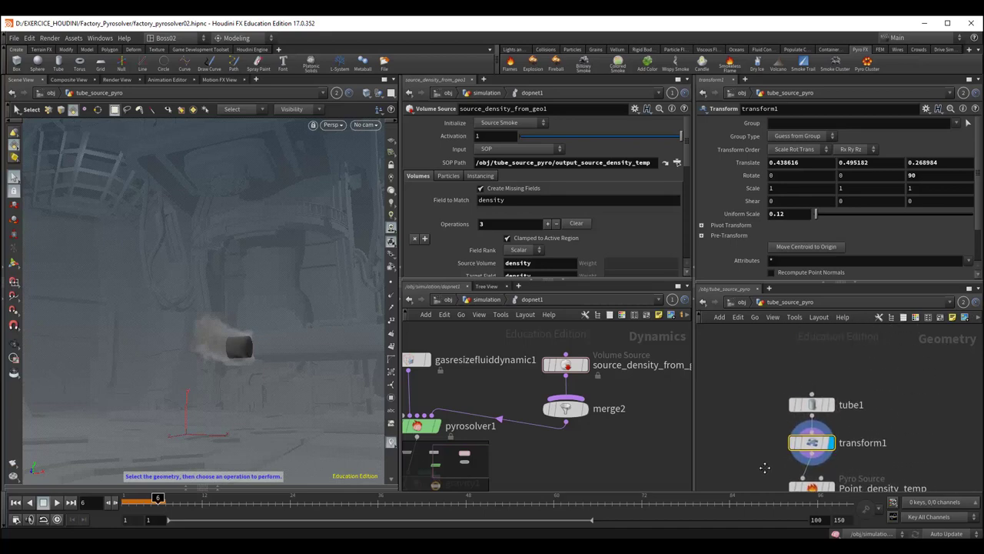
{"action": "left_click", "coordinate": [805, 385]}
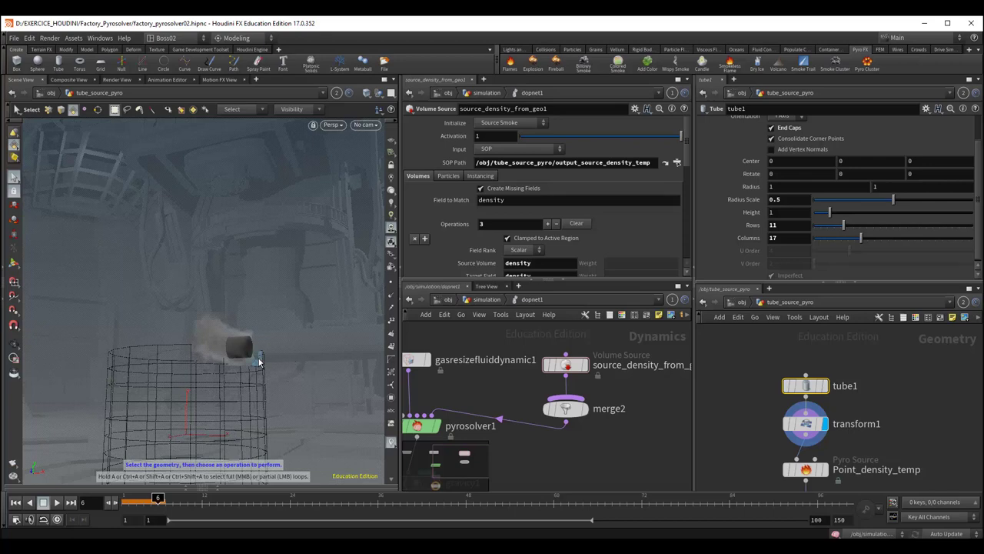
{"action": "middle_click_drag", "start_coordinate": [892, 410], "coordinate": [882, 370]}
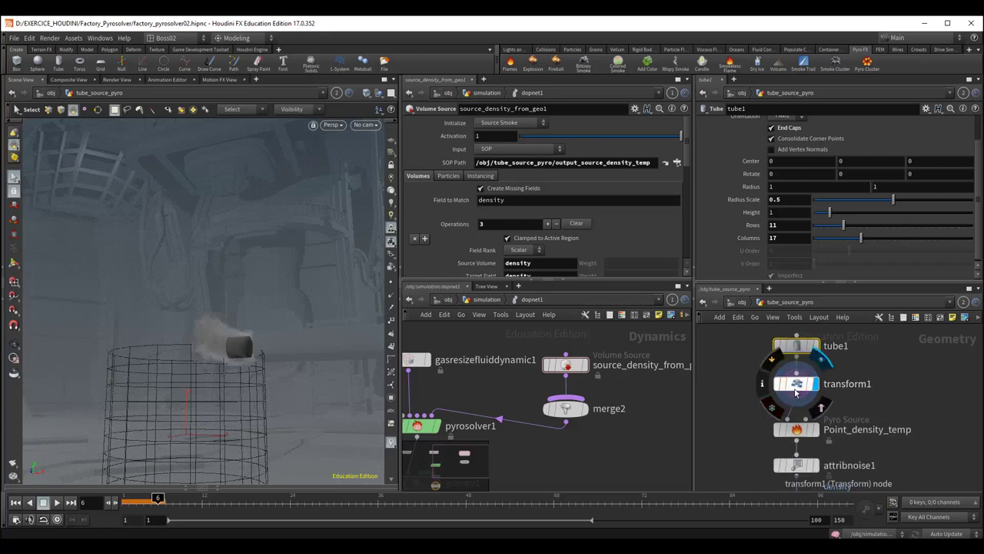
{"action": "left_click", "coordinate": [796, 388]}
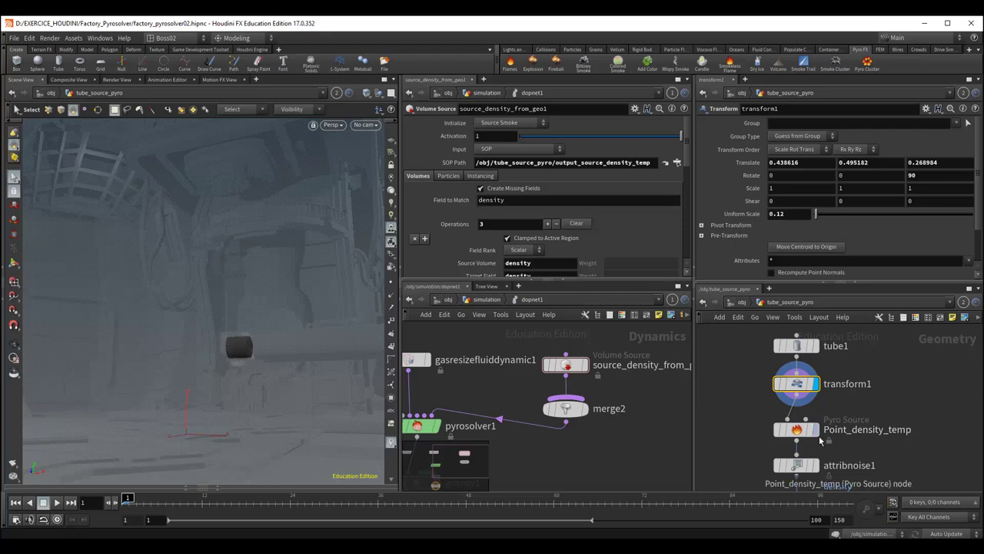
- Select Point_density_temp and set its display flag to show it in the viewport
{"action": "left_click", "coordinate": [817, 432]}
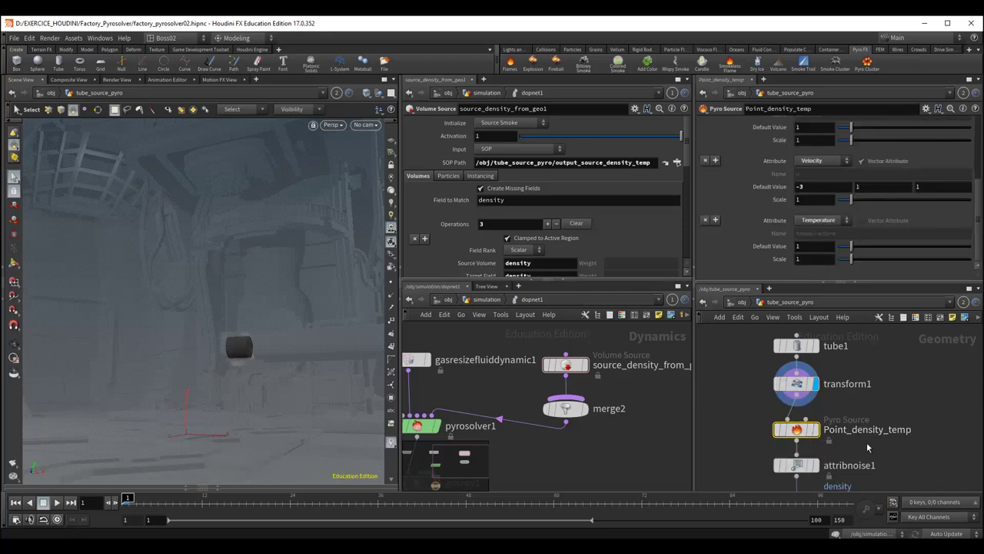
{"action": "middle_click_drag", "start_coordinate": [867, 442], "coordinate": [873, 398]}
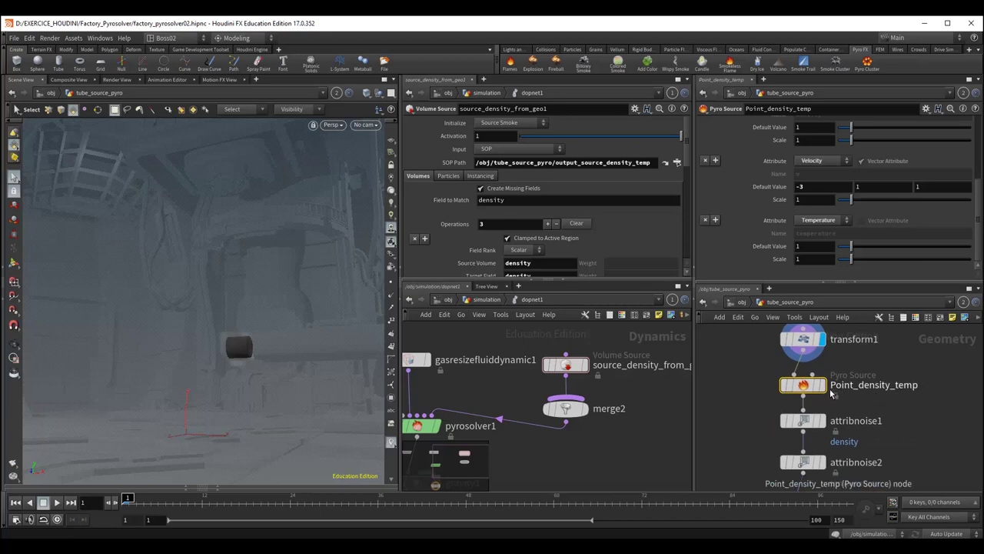
{"action": "left_click", "coordinate": [825, 390]}
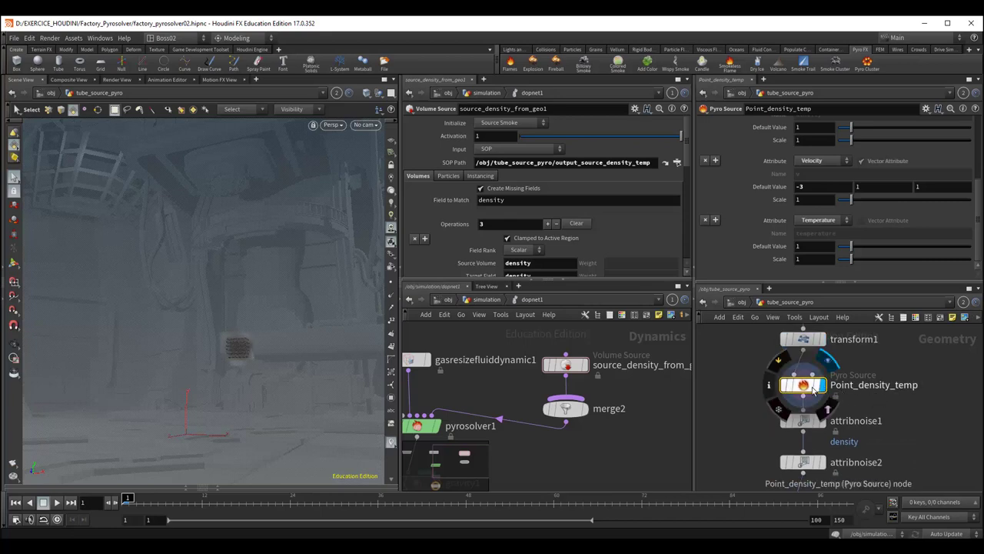
- Zoom and orbit the viewport onto the dotted pyro source points
{"action": "key", "text": "Escape"}
{"action": "scroll", "coordinate": [254, 365], "scroll_direction": "up", "scroll_amount": 5}
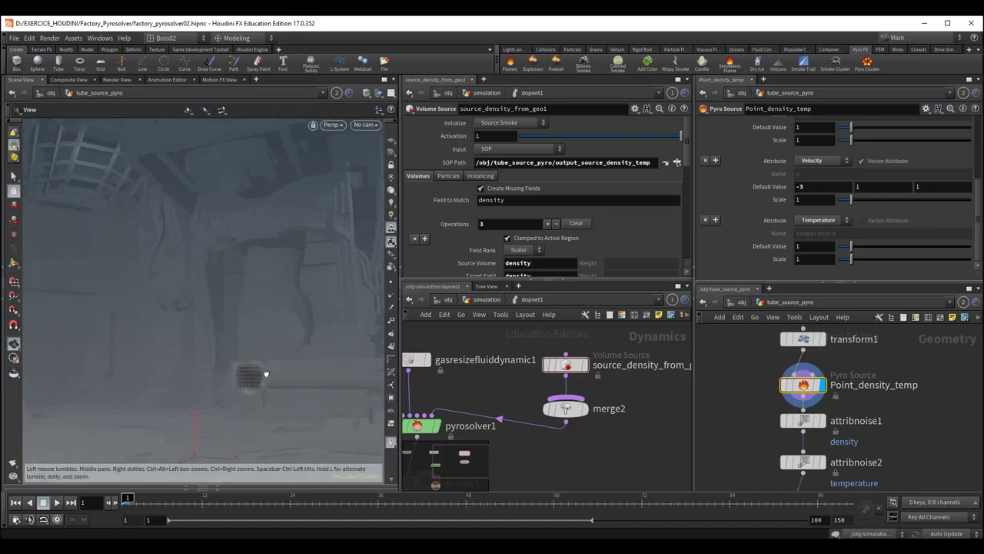
{"action": "key", "text": "s"}
{"action": "scroll", "coordinate": [269, 373], "scroll_direction": "up", "scroll_amount": 3}
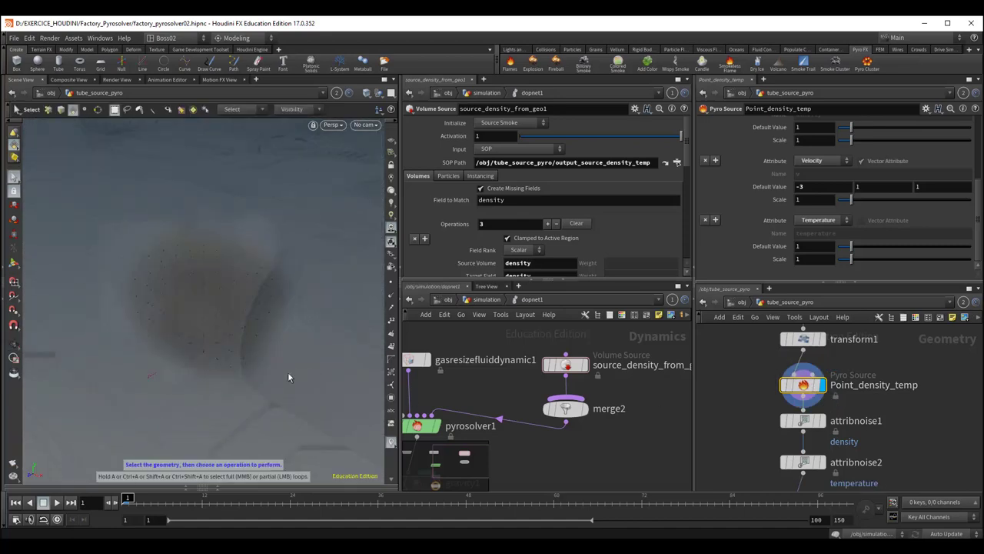
{"action": "key", "text": "Escape"}
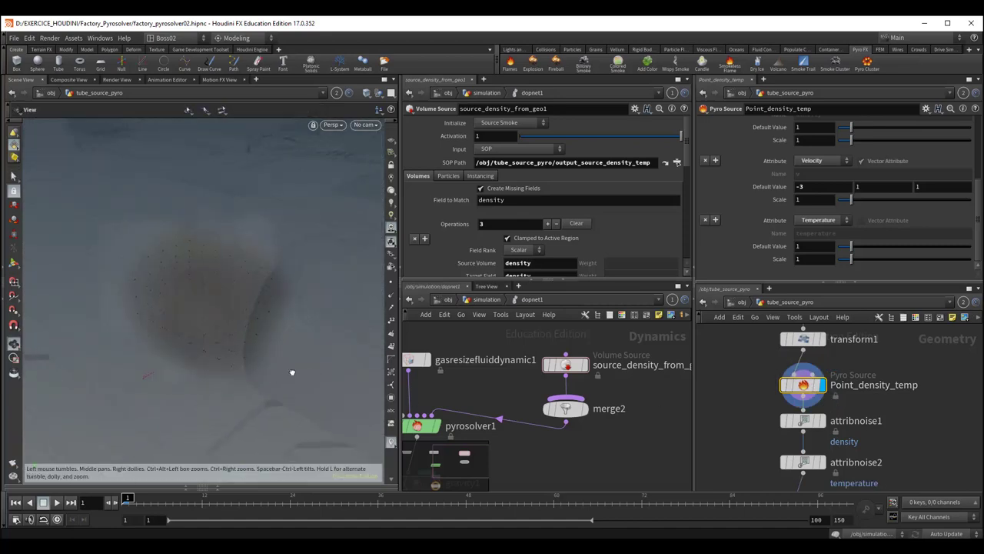
{"action": "left_click_drag", "start_coordinate": [288, 372], "coordinate": [356, 373]}
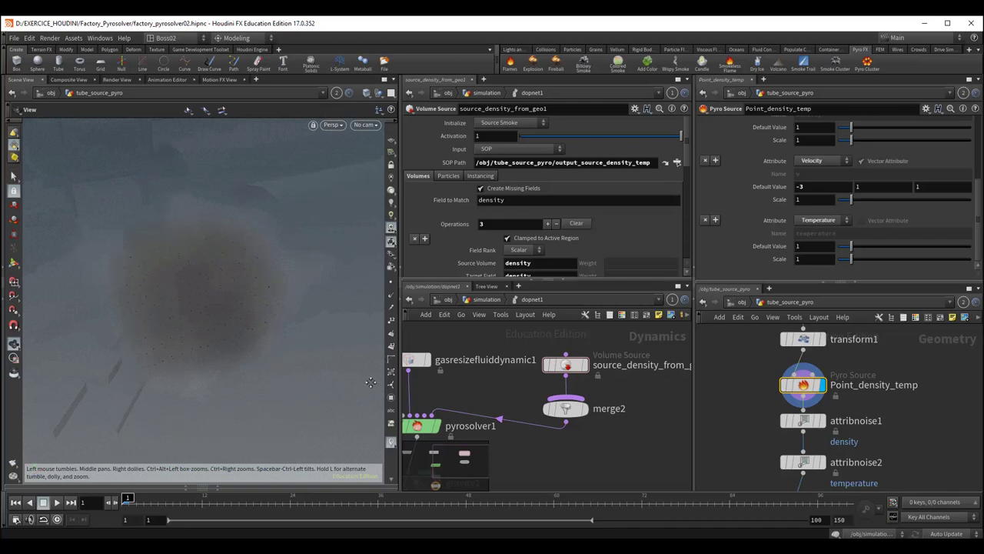
{"action": "key", "text": "s"}
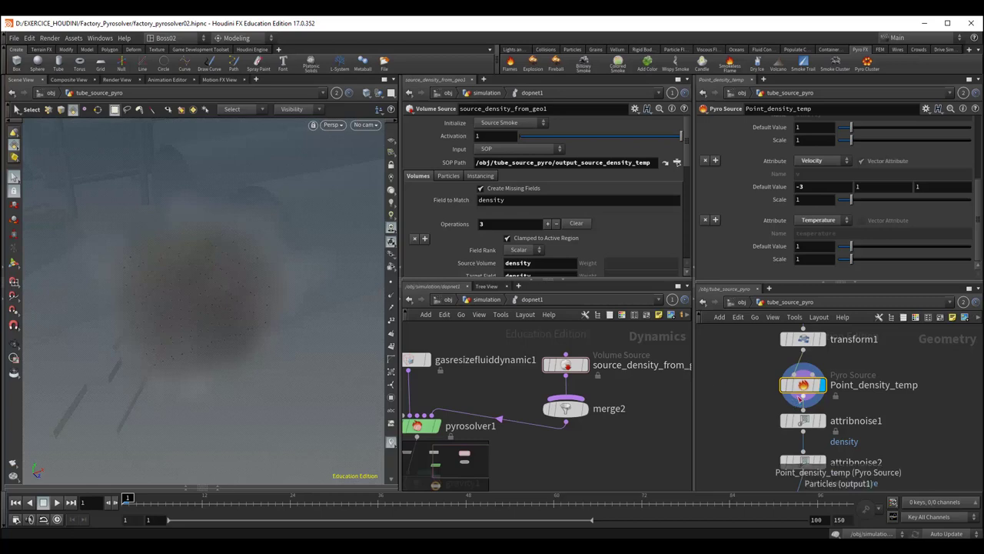
- Set Point_density_temp's Mode to Surface Scatter after briefly trying Keep Input
{"action": "scroll", "coordinate": [793, 233], "scroll_direction": "up", "scroll_amount": 2}
{"action": "scroll", "coordinate": [792, 232], "scroll_direction": "up", "scroll_amount": 3}
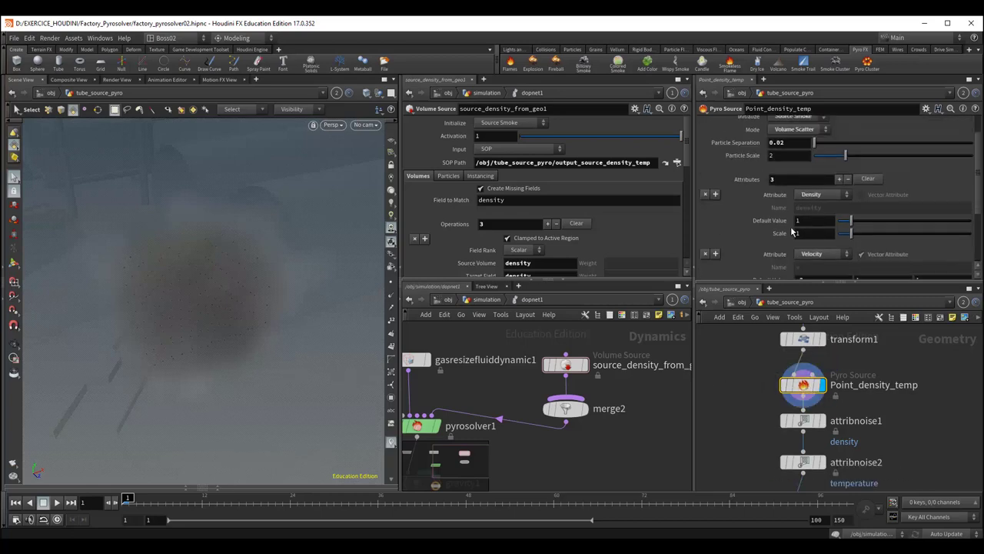
{"action": "scroll", "coordinate": [793, 232], "scroll_direction": "up", "scroll_amount": 1}
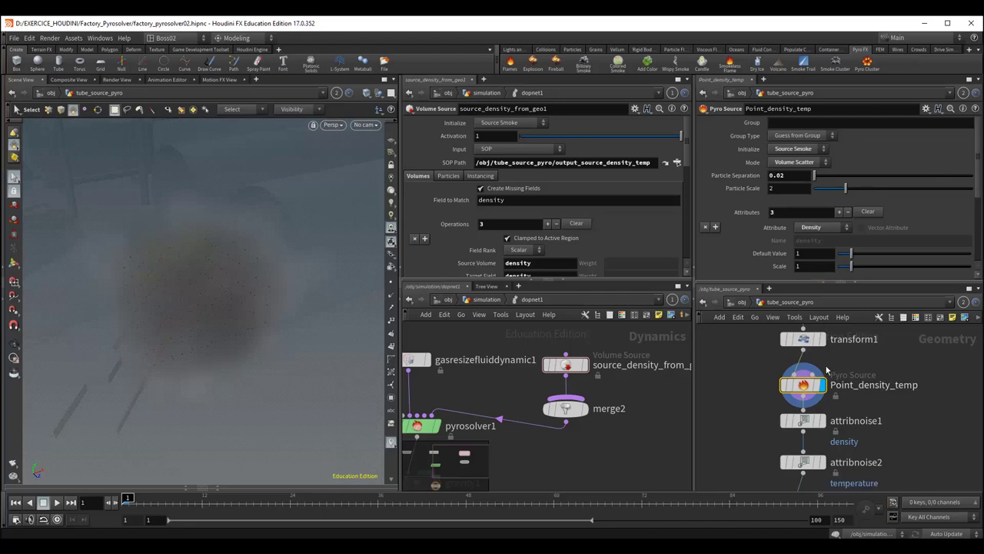
{"action": "left_click", "coordinate": [781, 163]}
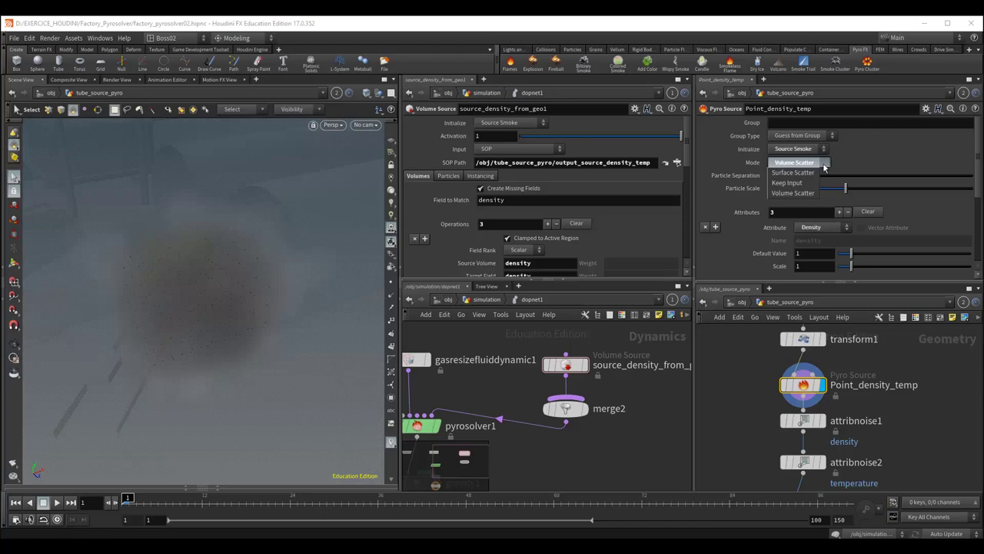
{"action": "left_click", "coordinate": [778, 185]}
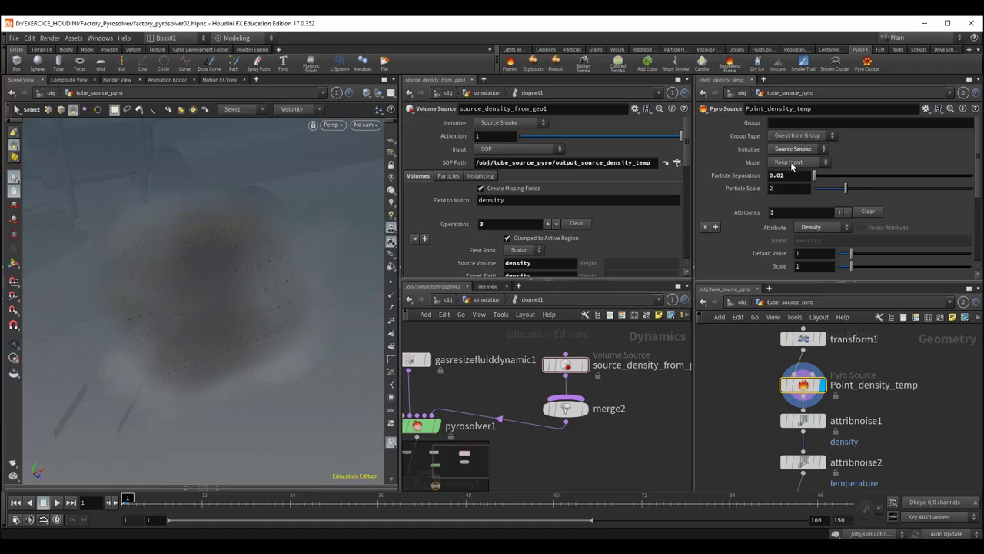
{"action": "left_click", "coordinate": [793, 165]}
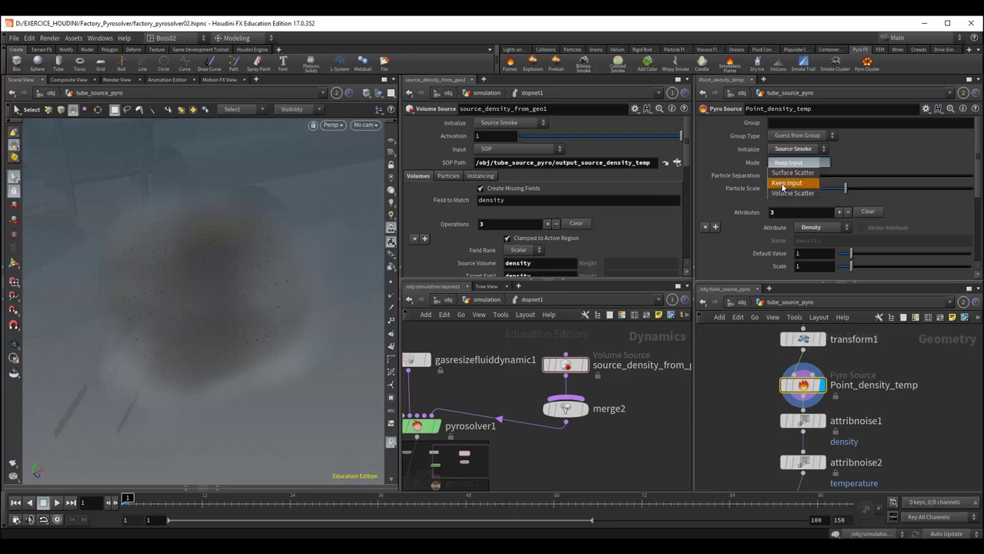
{"action": "left_click", "coordinate": [786, 173]}
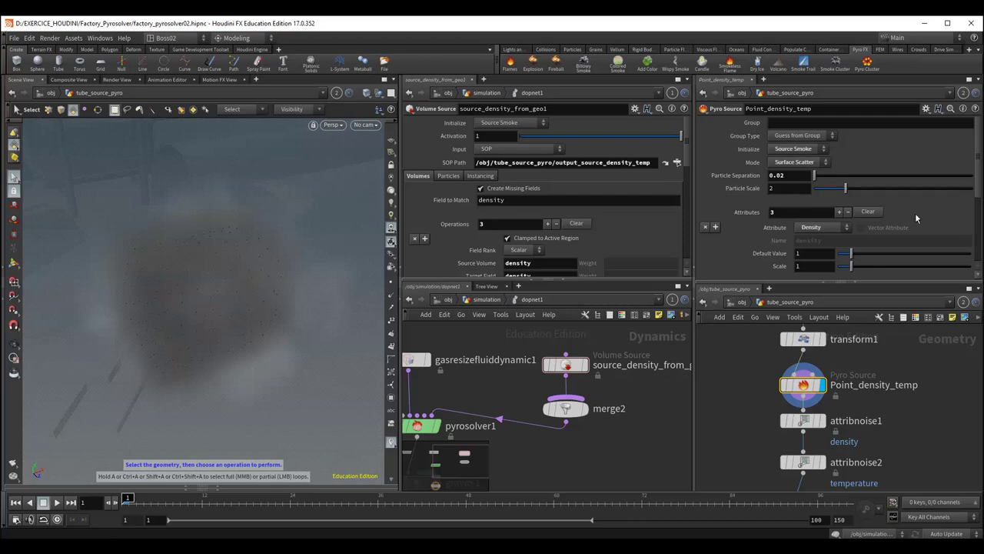
{"action": "left_click_drag", "start_coordinate": [976, 188], "coordinate": [978, 228]}
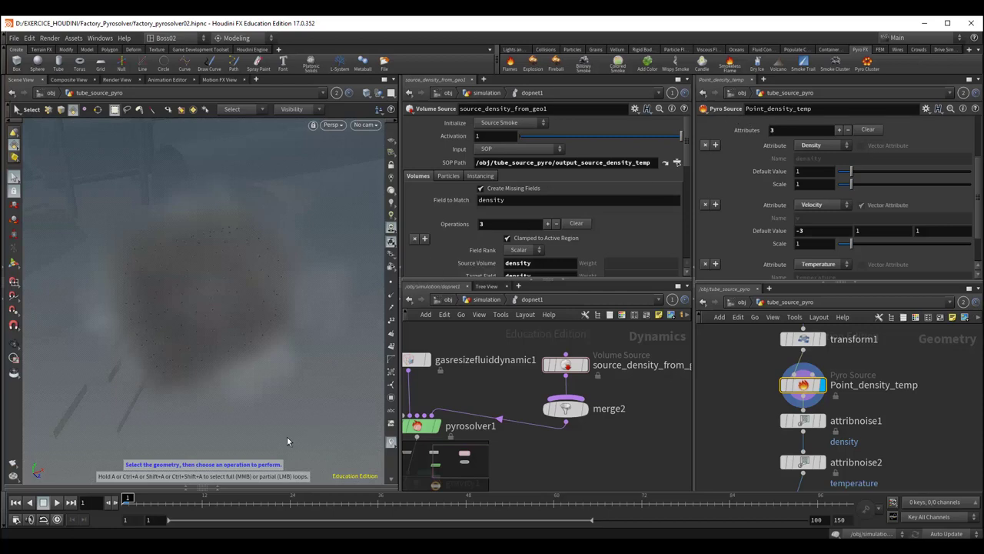
- Clear the lower-left pane of the spreadsheet and leftover Textport tabs
{"action": "left_click", "coordinate": [219, 486]}
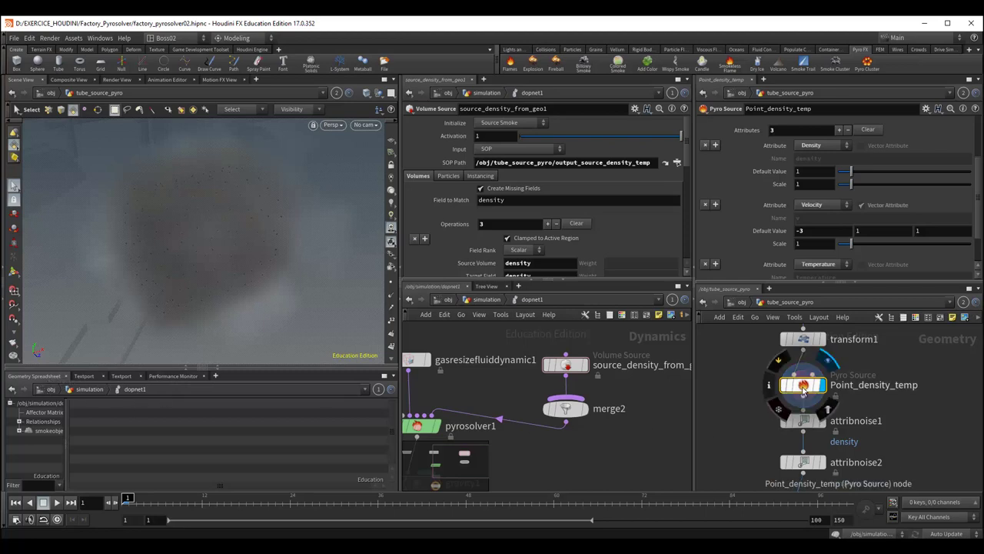
{"action": "left_click", "coordinate": [62, 376]}
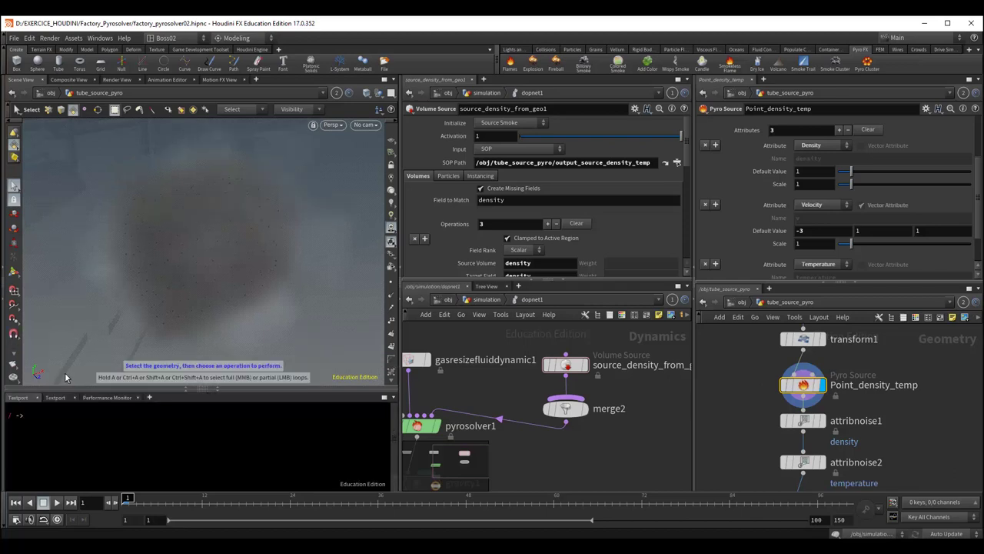
{"action": "left_click", "coordinate": [37, 398]}
{"action": "left_click", "coordinate": [37, 398]}
- Add a Geometry Spreadsheet tab there and list Point_density_temp's points
{"action": "left_click", "coordinate": [74, 397]}
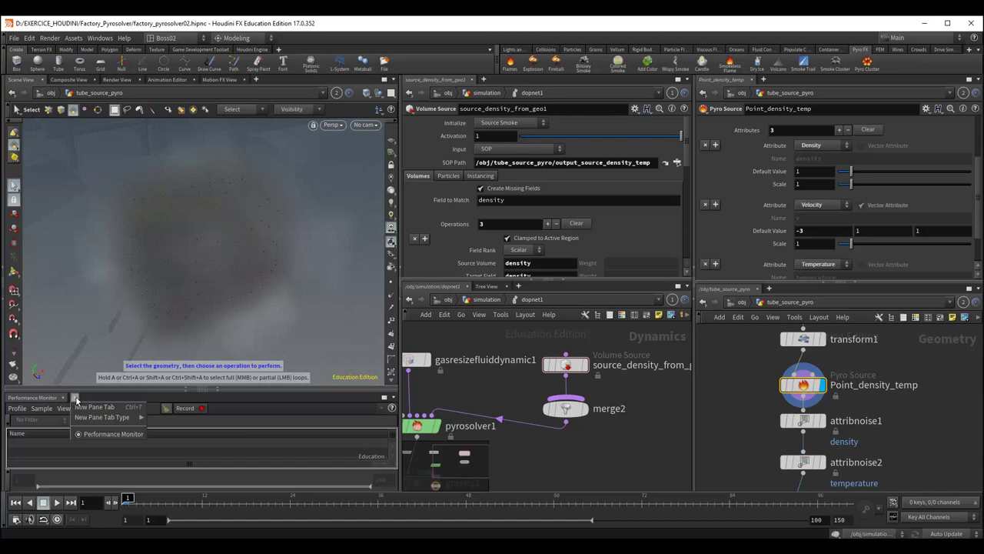
{"action": "mouse_move", "coordinate": [104, 417]}
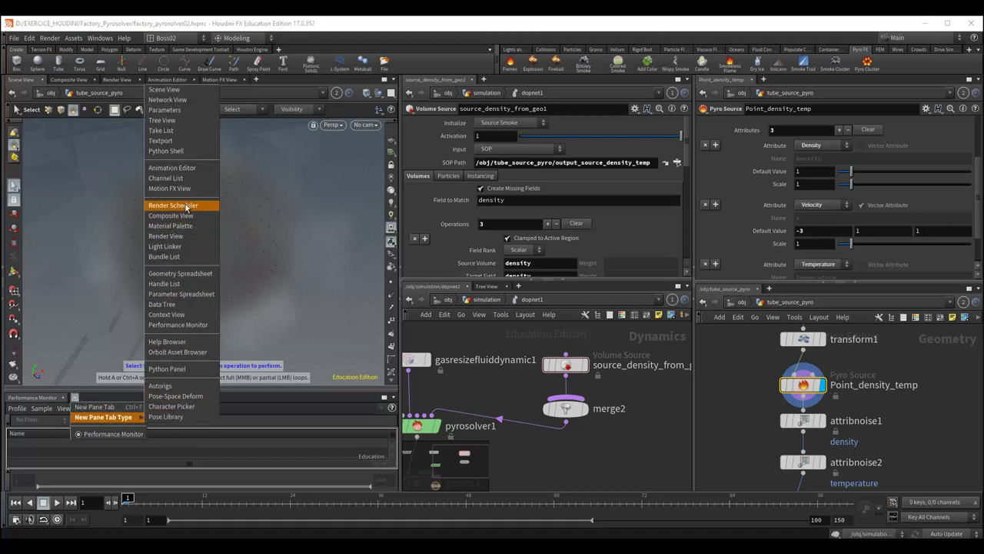
{"action": "left_click", "coordinate": [182, 275]}
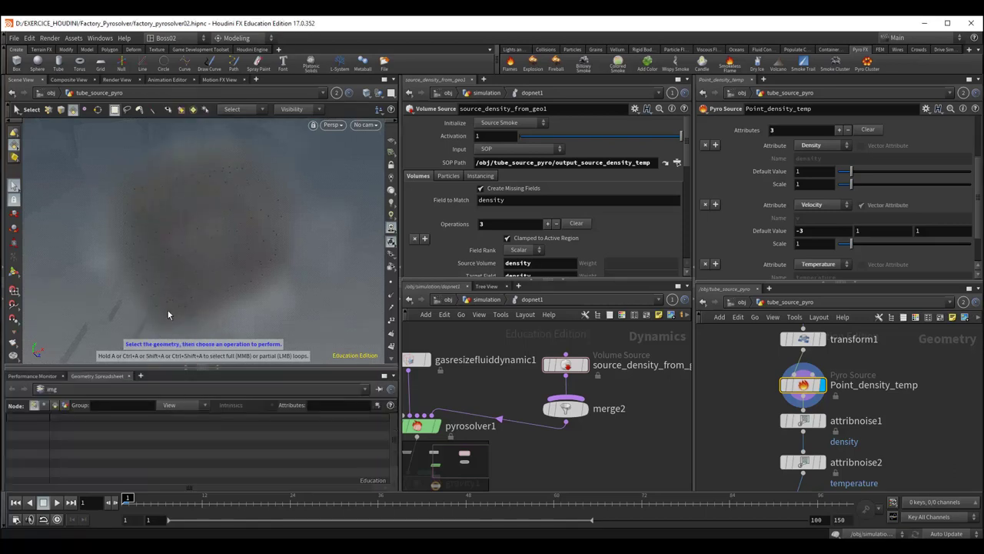
{"action": "left_click", "coordinate": [804, 391]}
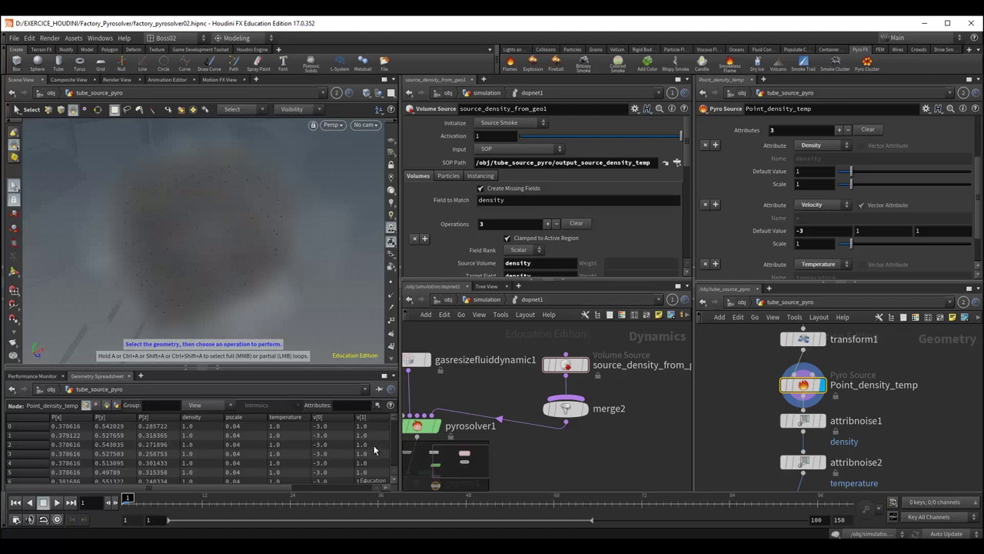
- Open Point_density_temp's info: 166 points with density, P, pscale, temperature and v
{"action": "mouse_move", "coordinate": [279, 486]}
{"action": "left_mouse_down"}
{"action": "mouse_move", "coordinate": [288, 485]}
{"action": "mouse_move", "coordinate": [196, 487]}
{"action": "left_mouse_up"}
{"action": "mouse_move", "coordinate": [980, 195]}
{"action": "left_mouse_down"}
{"action": "mouse_move", "coordinate": [972, 163]}
{"action": "mouse_move", "coordinate": [971, 225]}
{"action": "left_mouse_up"}
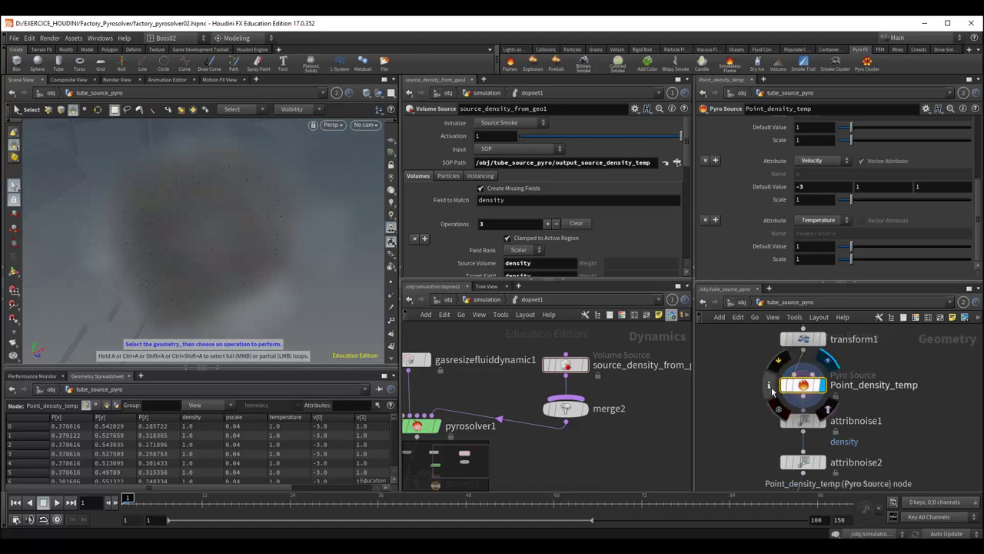
{"action": "middle_click", "coordinate": [798, 392]}
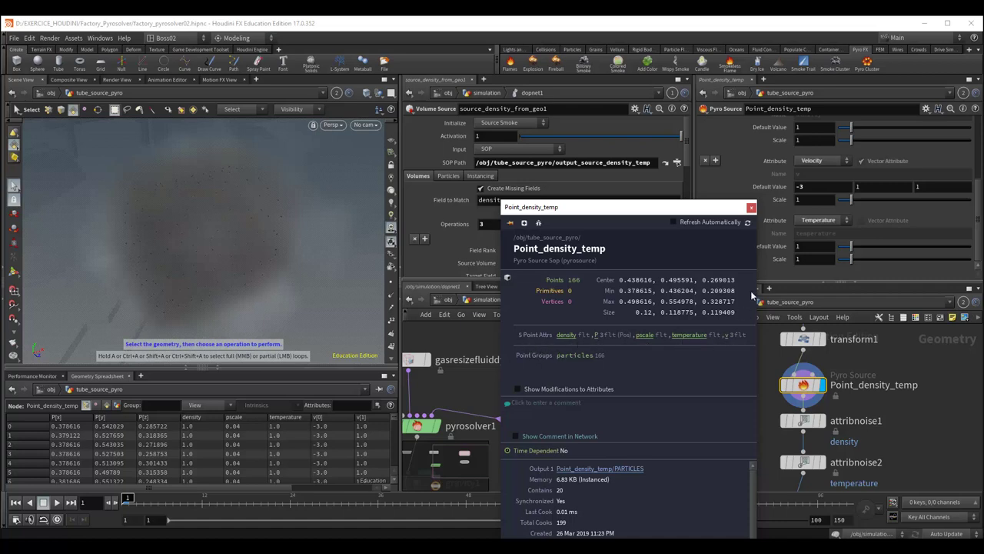
- Close the info window and pan down past attribnoise2 to point1 and volumerasterizeattributes1
{"action": "left_click_drag", "start_coordinate": [732, 211], "coordinate": [722, 208]}
{"action": "left_click", "coordinate": [741, 203]}
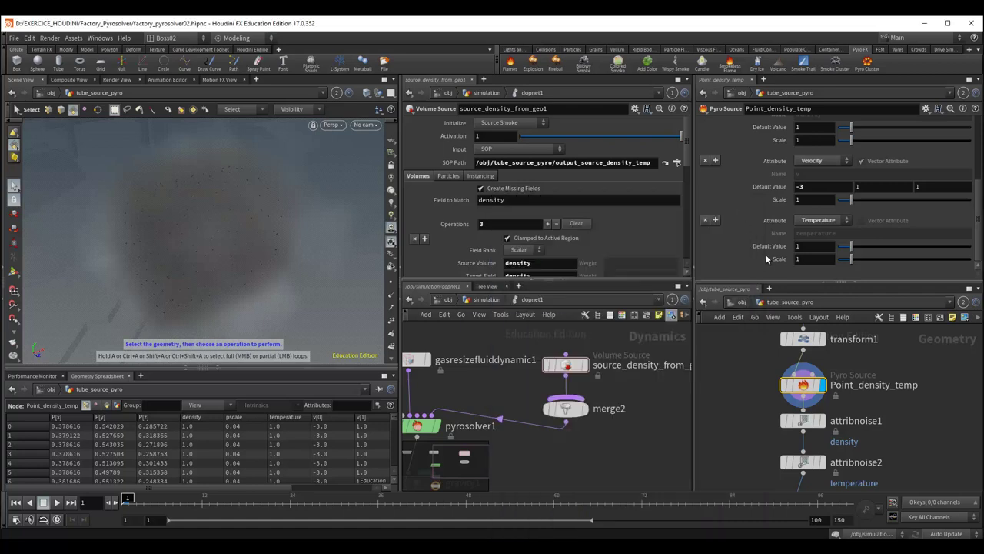
{"action": "middle_click_drag", "start_coordinate": [937, 416], "coordinate": [926, 374]}
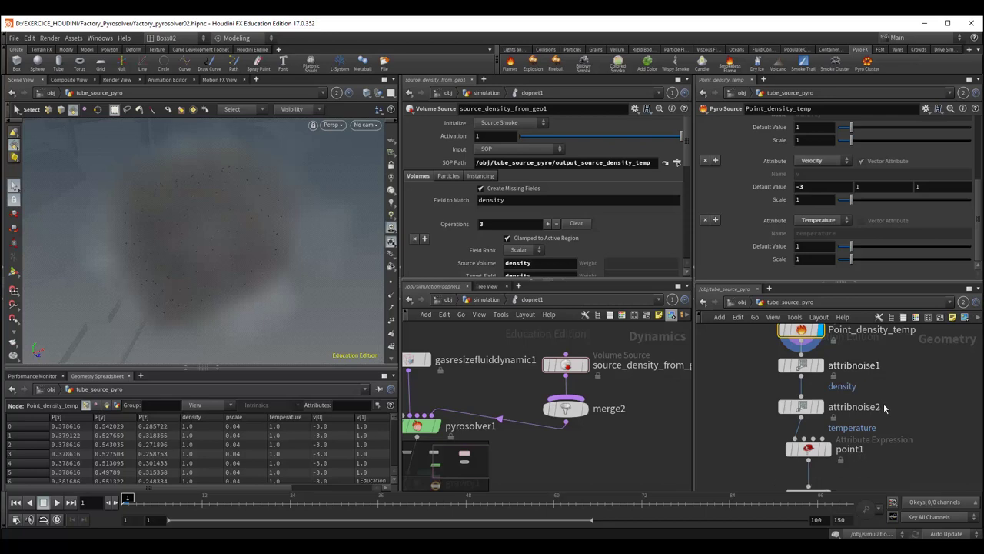
{"action": "middle_click_drag", "start_coordinate": [900, 414], "coordinate": [904, 366]}
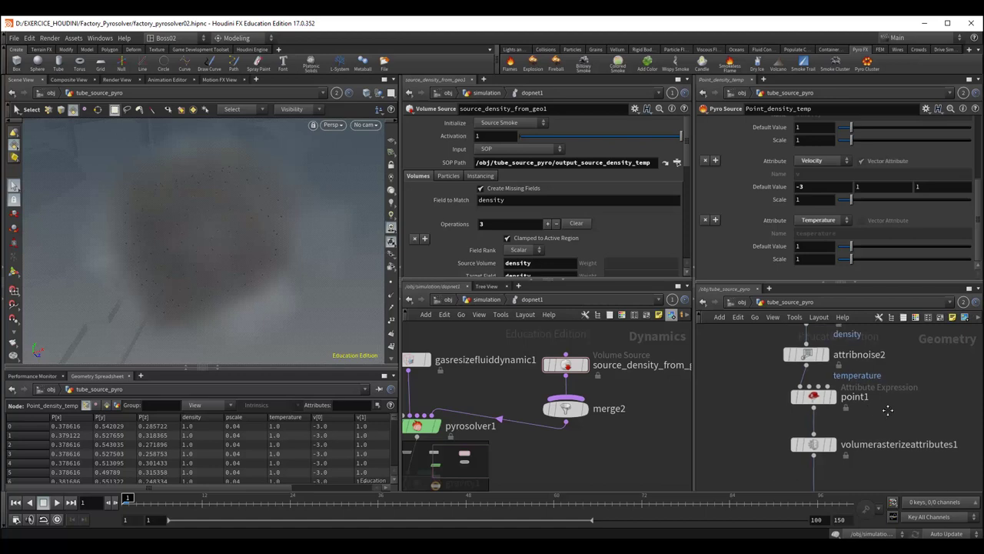
{"action": "middle_click_drag", "start_coordinate": [888, 406], "coordinate": [893, 391]}
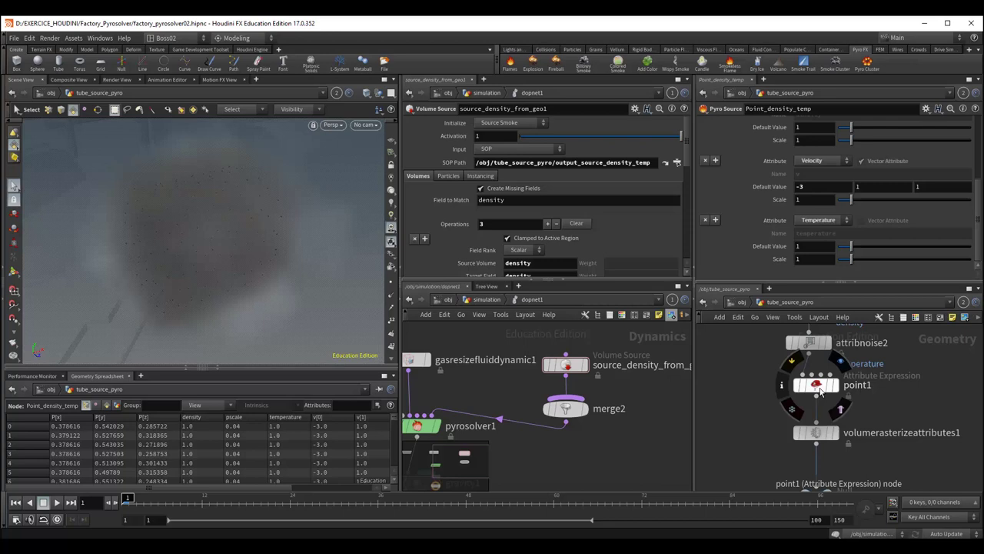
{"action": "left_click", "coordinate": [819, 386]}
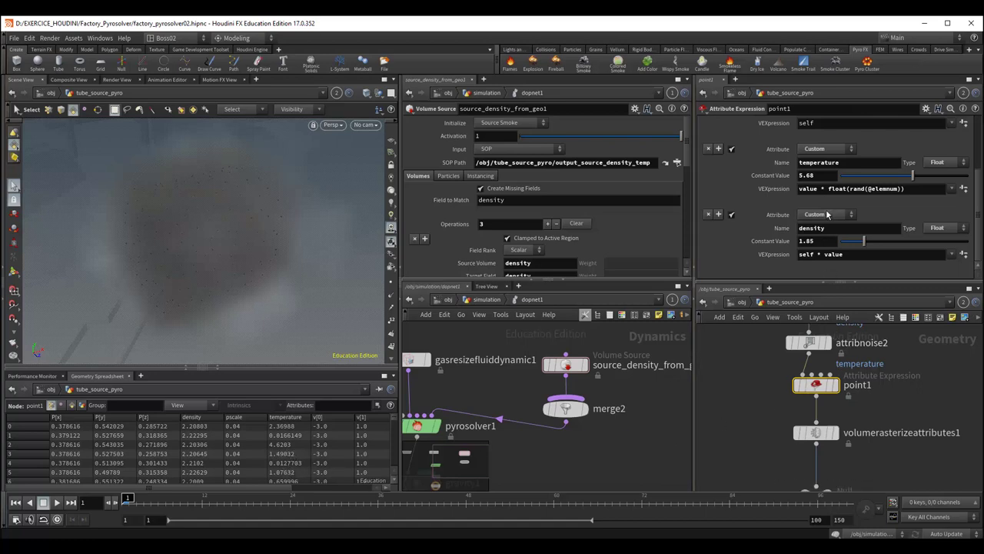
{"action": "middle_click_drag", "start_coordinate": [869, 396], "coordinate": [872, 443]}
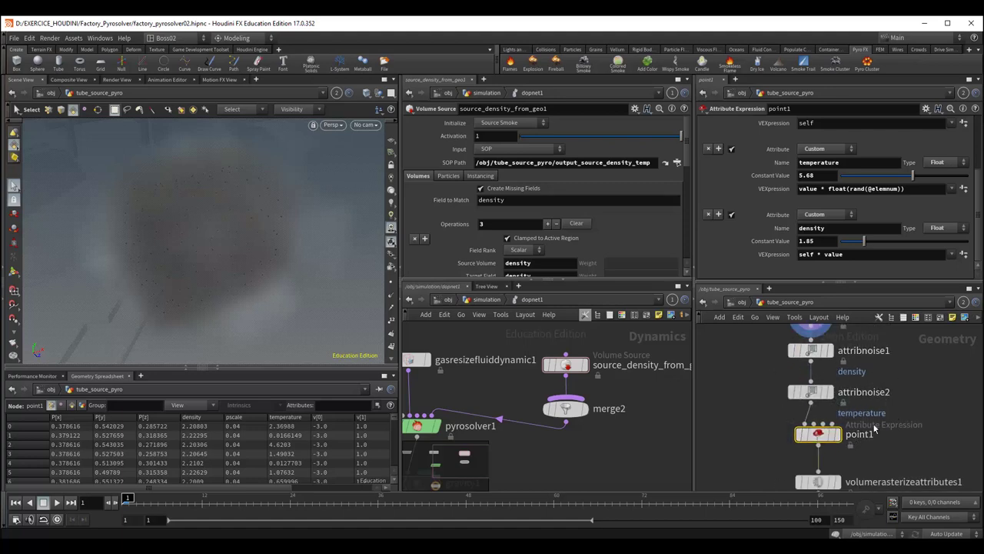
{"action": "middle_click_drag", "start_coordinate": [879, 449], "coordinate": [879, 373]}
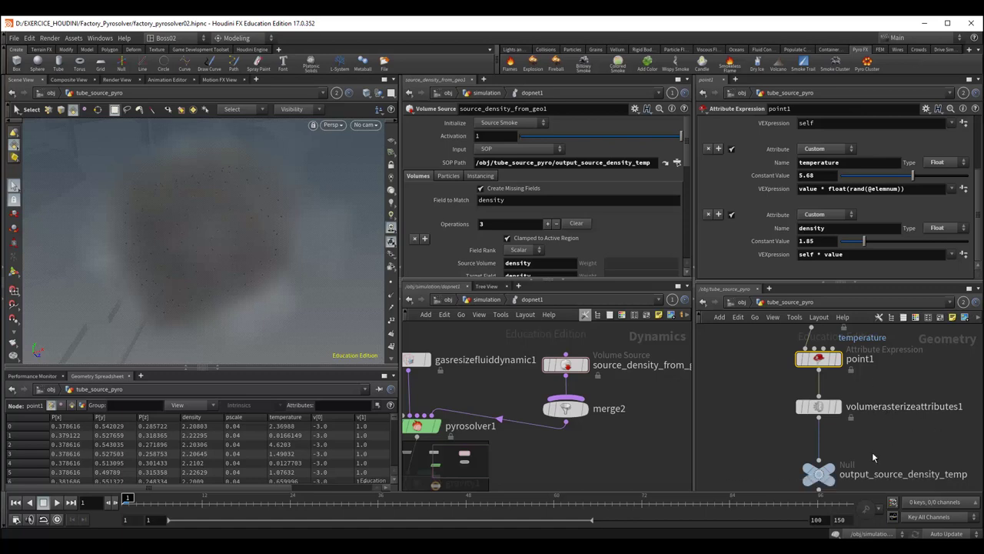
- Nudge the output_source_density_temp null upward, pan back up the chain, and widen the viewport/spreadsheet pane
{"action": "middle_click_drag", "start_coordinate": [872, 451], "coordinate": [877, 413]}
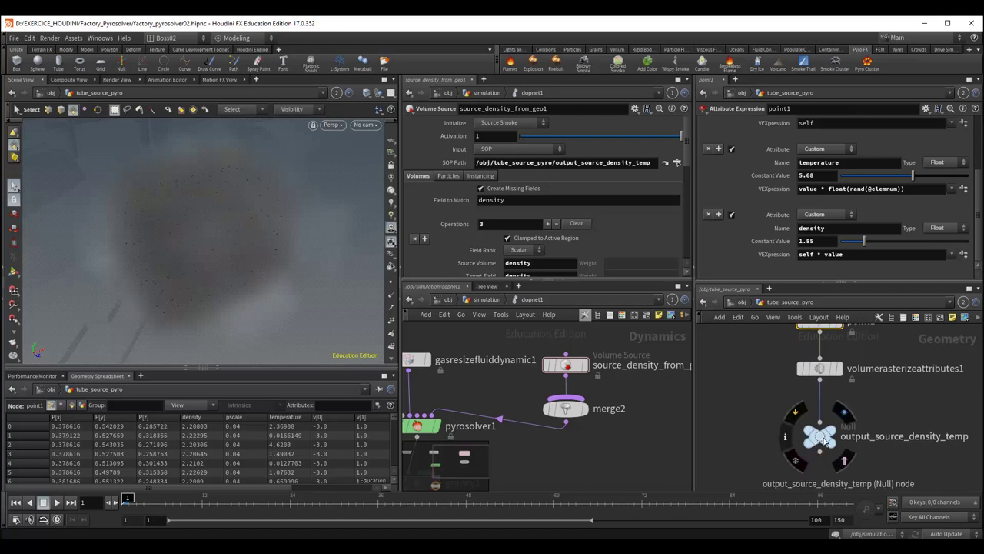
{"action": "left_click_drag", "start_coordinate": [824, 439], "coordinate": [826, 431]}
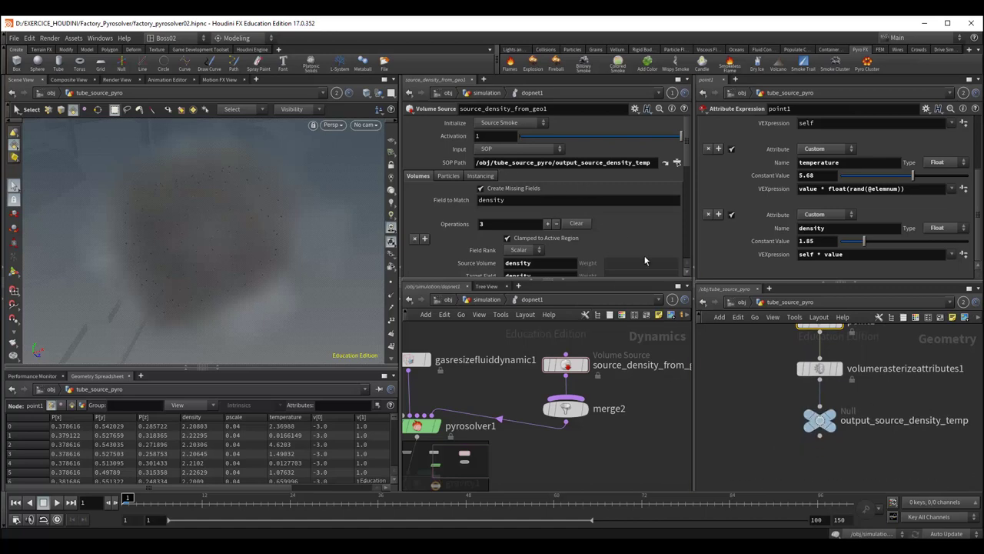
{"action": "middle_click_drag", "start_coordinate": [748, 393], "coordinate": [756, 469]}
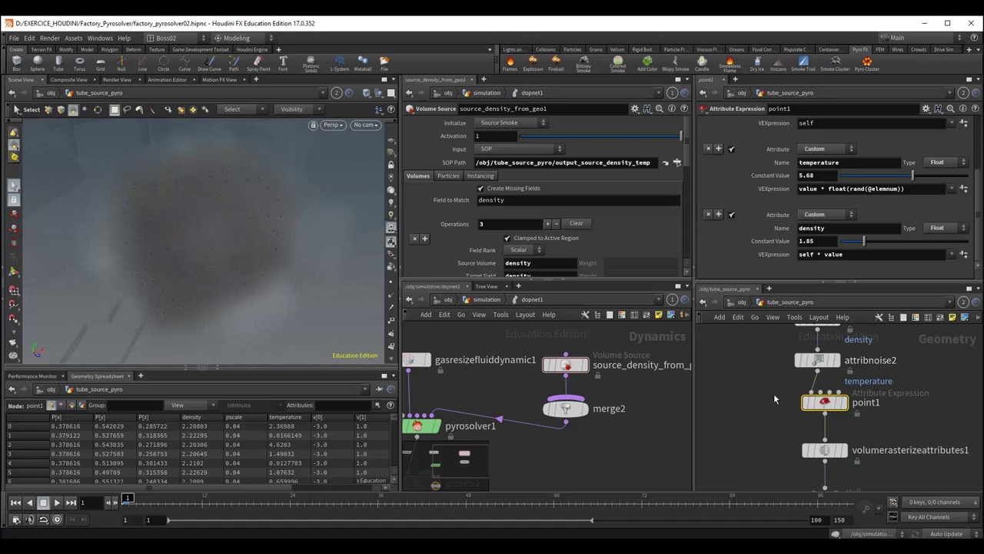
{"action": "middle_click_drag", "start_coordinate": [773, 393], "coordinate": [766, 433]}
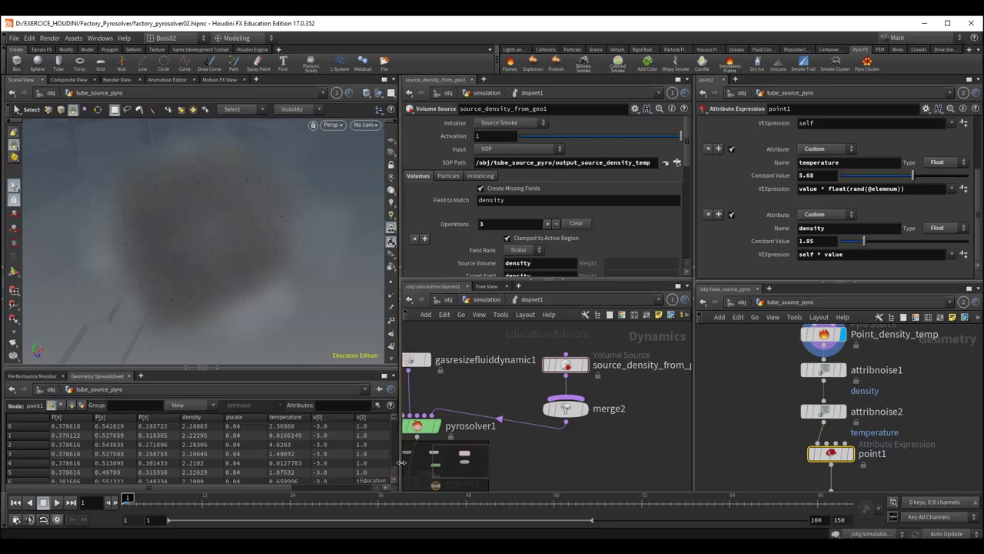
{"action": "left_click_drag", "start_coordinate": [402, 461], "coordinate": [437, 469]}
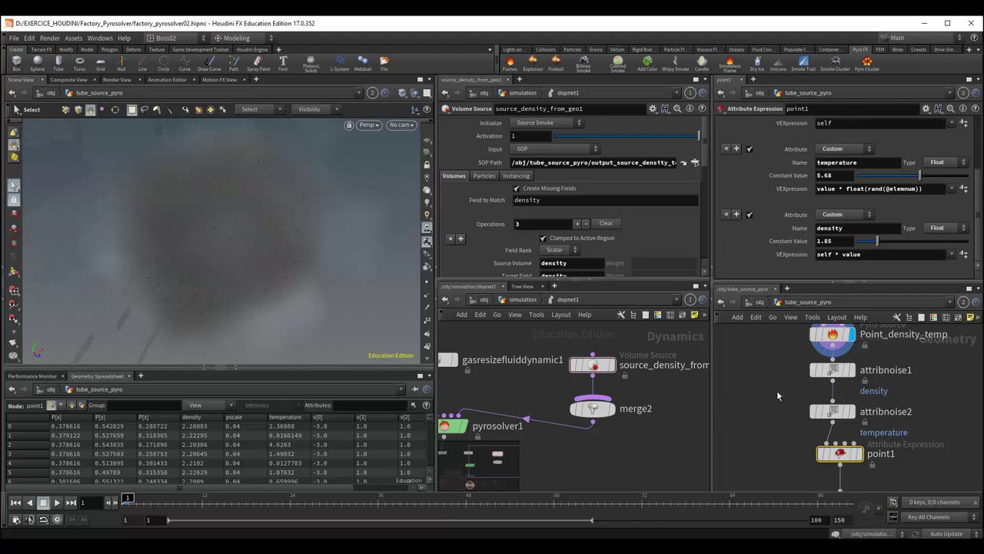
- Select Point_density_temp so the spreadsheet shows density and temperature of 1.0
{"action": "middle_click_drag", "start_coordinate": [777, 390], "coordinate": [769, 454]}
{"action": "left_click", "coordinate": [829, 403]}
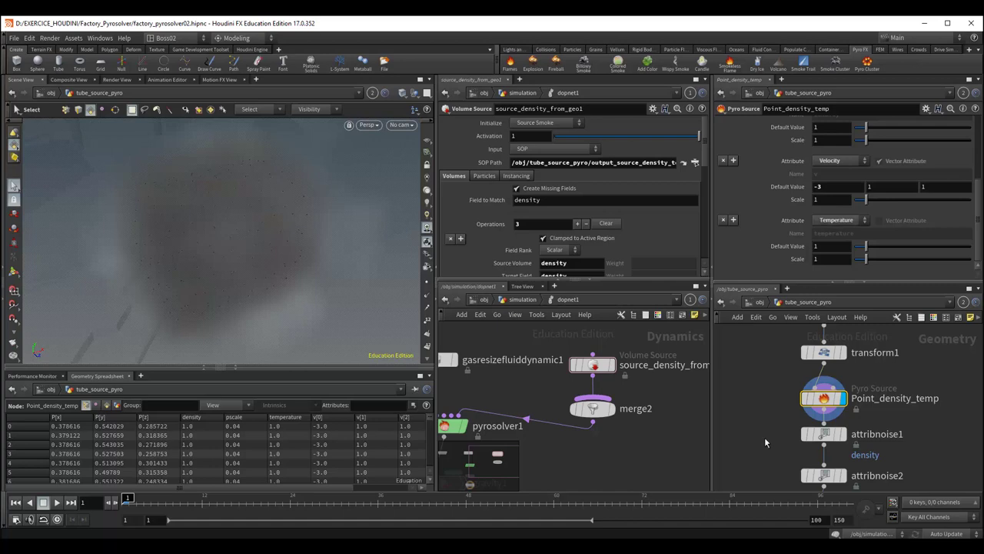
{"action": "middle_click_drag", "start_coordinate": [762, 439], "coordinate": [768, 387]}
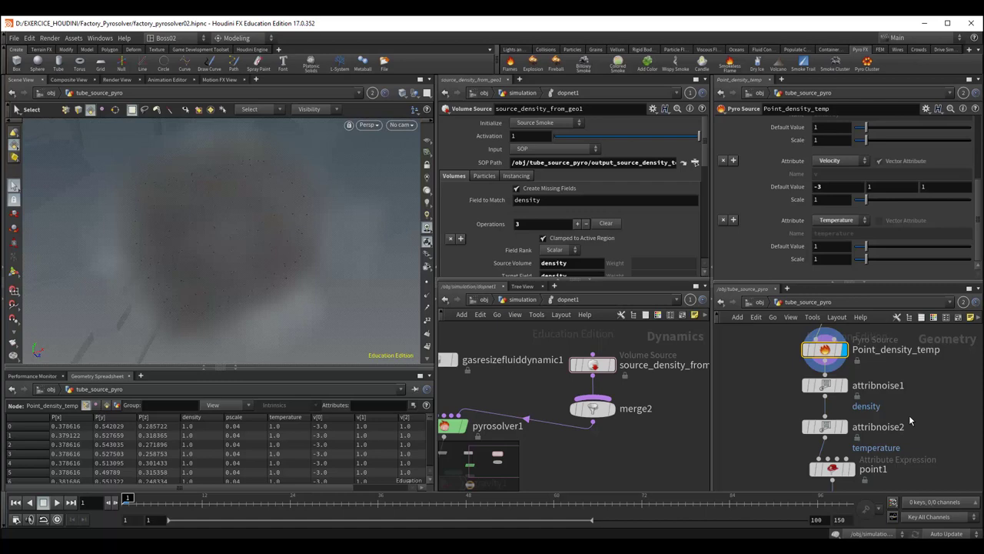
- Scroll and pan the network to bring the simulation nodes into view
{"action": "scroll", "coordinate": [918, 418], "scroll_direction": "down", "scroll_amount": 2}
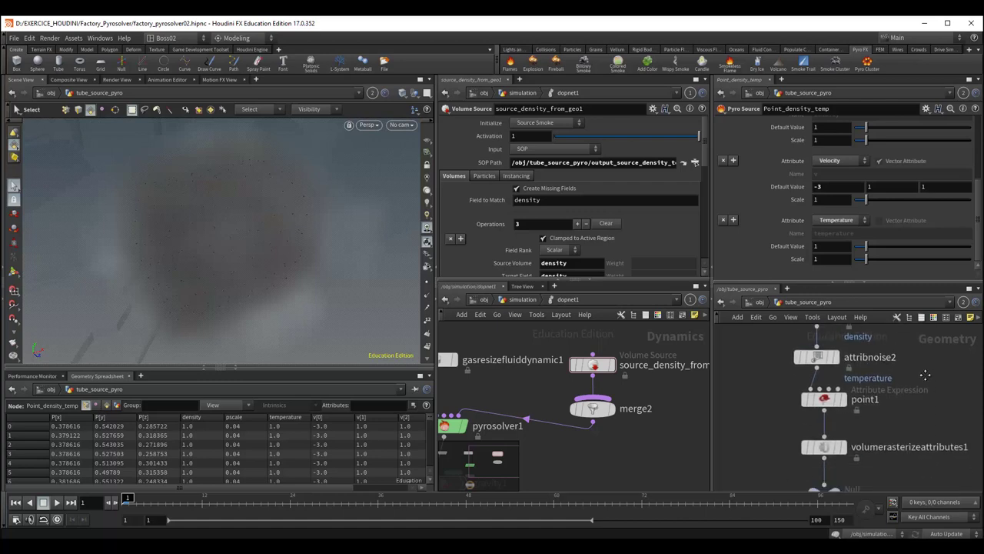
{"action": "scroll", "coordinate": [892, 429], "scroll_direction": "down", "scroll_amount": 2}
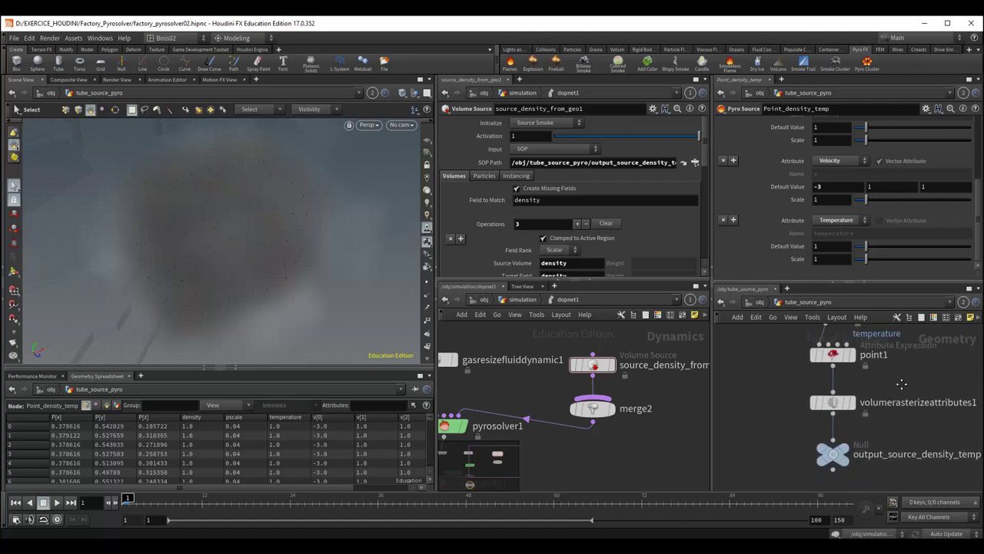
{"action": "scroll", "coordinate": [645, 426], "scroll_direction": "down", "scroll_amount": 2}
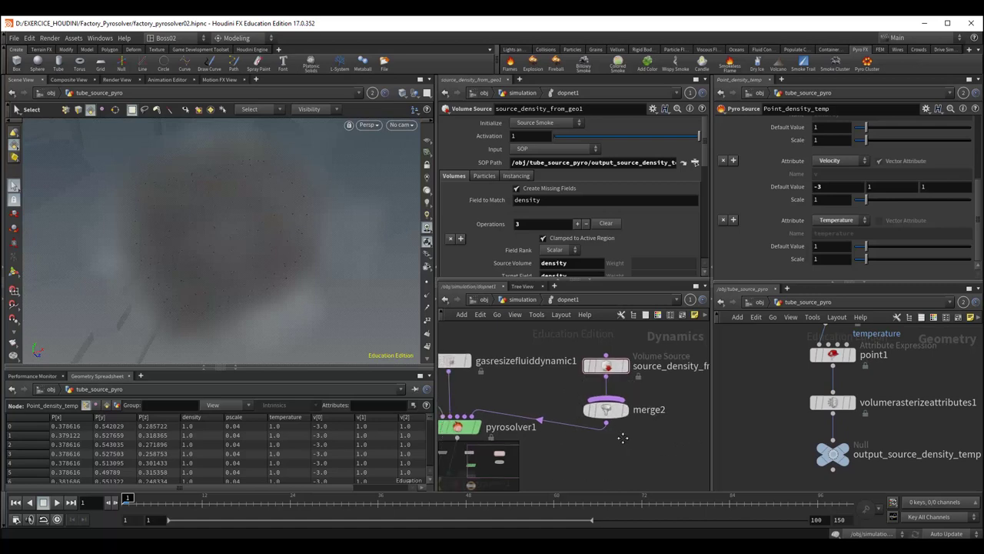
{"action": "middle_click_drag", "start_coordinate": [645, 426], "coordinate": [664, 437]}
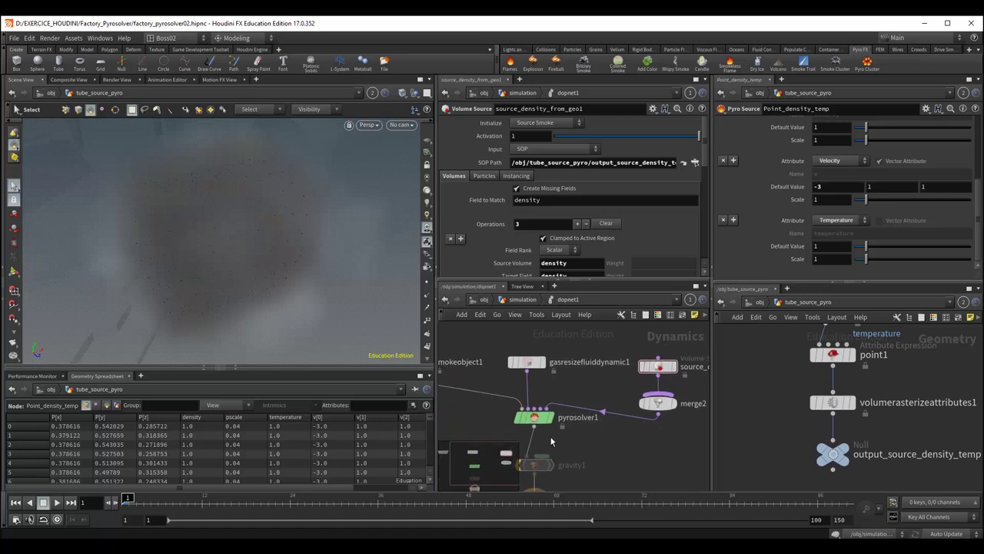
- At object level, orbit the viewport to show the smoke puff at the pipe above the yellow floor
{"action": "left_click", "coordinate": [759, 301]}
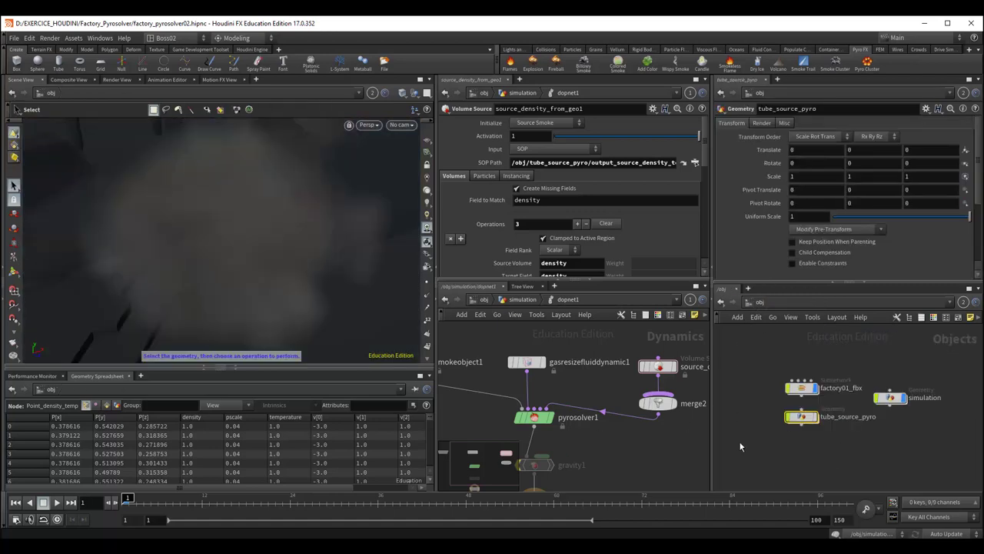
{"action": "key", "text": "Escape"}
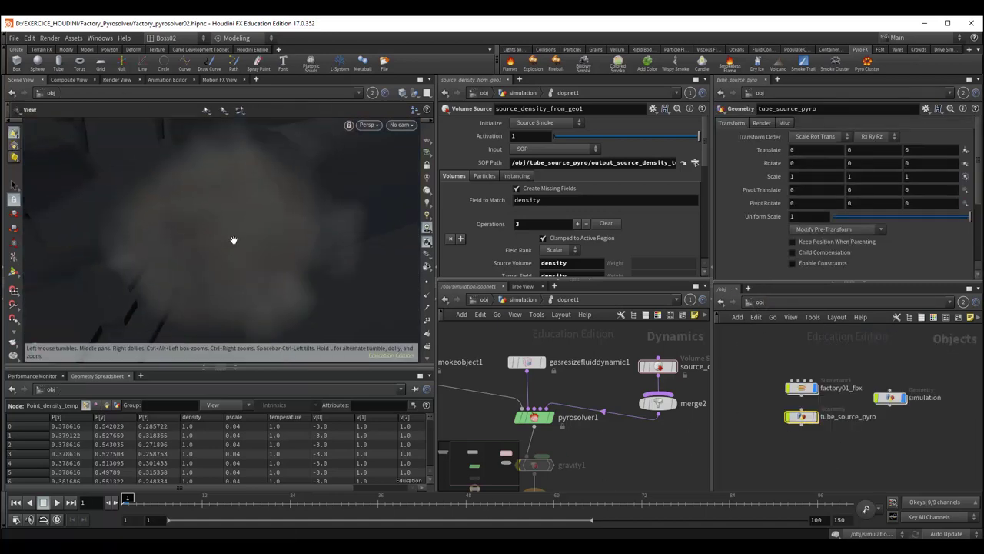
{"action": "scroll", "coordinate": [215, 253], "scroll_direction": "down", "scroll_amount": 3}
{"action": "mouse_move", "coordinate": [226, 254]}
{"action": "left_mouse_down"}
{"action": "mouse_move", "coordinate": [260, 289]}
{"action": "mouse_move", "coordinate": [202, 262]}
{"action": "mouse_move", "coordinate": [285, 293]}
{"action": "mouse_move", "coordinate": [270, 303]}
{"action": "mouse_move", "coordinate": [269, 288]}
{"action": "mouse_move", "coordinate": [293, 262]}
{"action": "left_mouse_up"}
{"action": "key", "text": "s"}
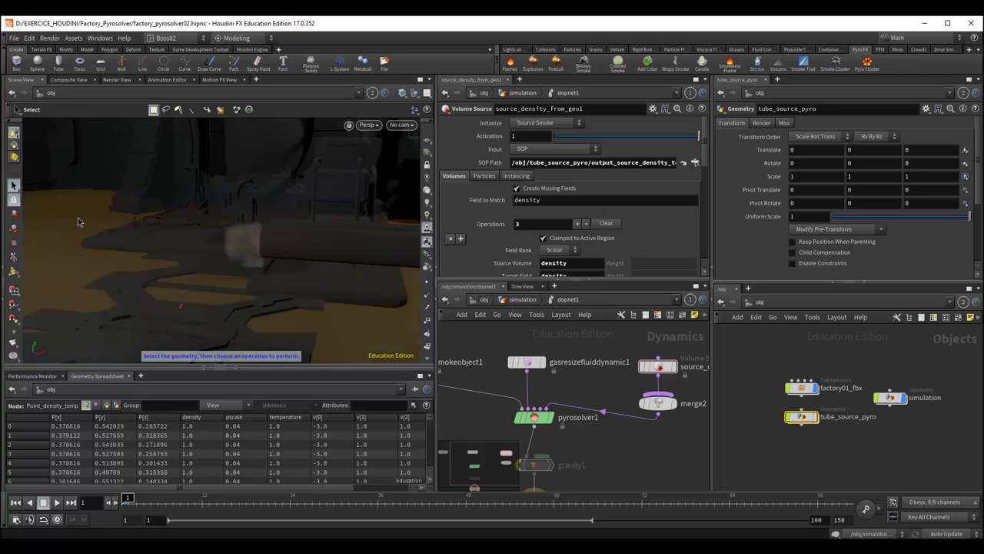
{"action": "left_click_drag", "start_coordinate": [156, 236], "coordinate": [187, 256]}
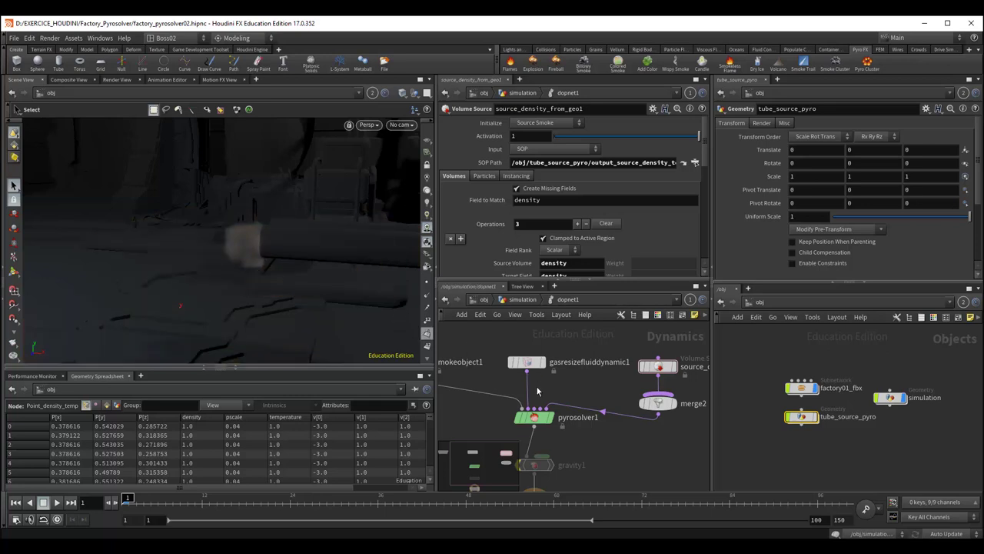
- Open pyrosolver1 to check Buoyancy Lift 0.398296 and edit the Buoyancy Dir Y field (0, 1, 0)
{"action": "left_click", "coordinate": [536, 416]}
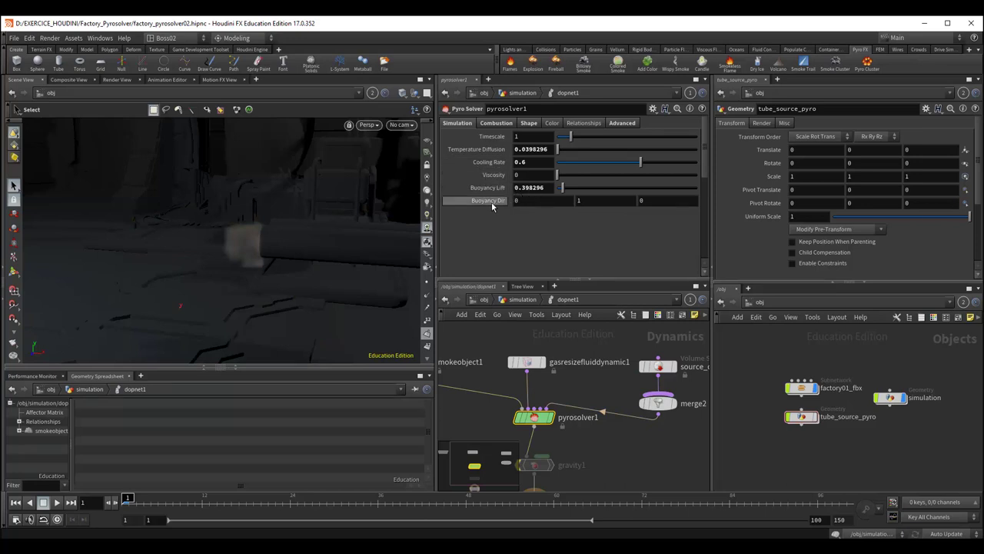
{"action": "left_click", "coordinate": [601, 202]}
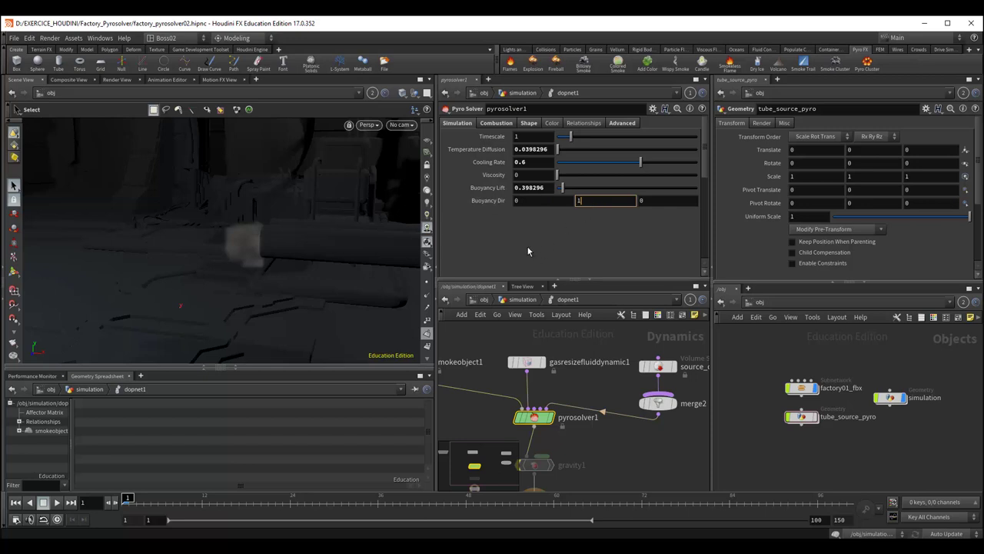